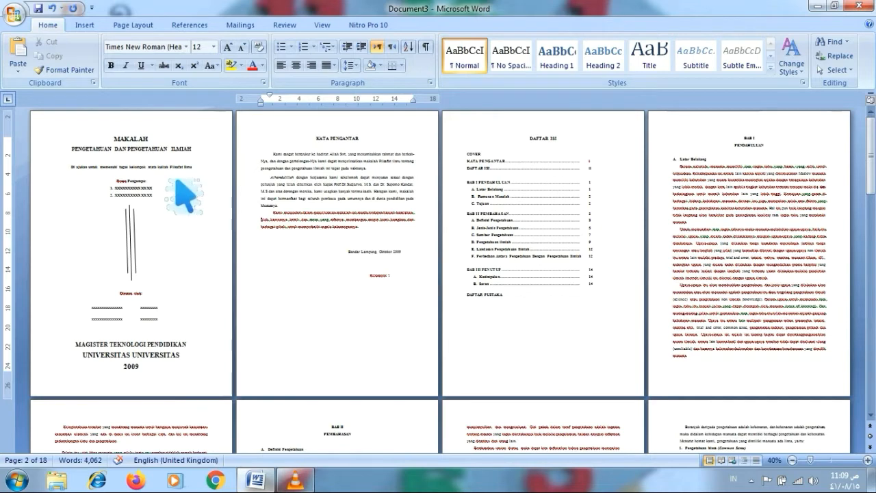
- Examine the paper's layout from the cover, KATA PENGANTAR and DAFTAR ISI through the BAB chapters to DAFTAR PUSTAKA
{"action": "left_click", "coordinate": [111, 139]}
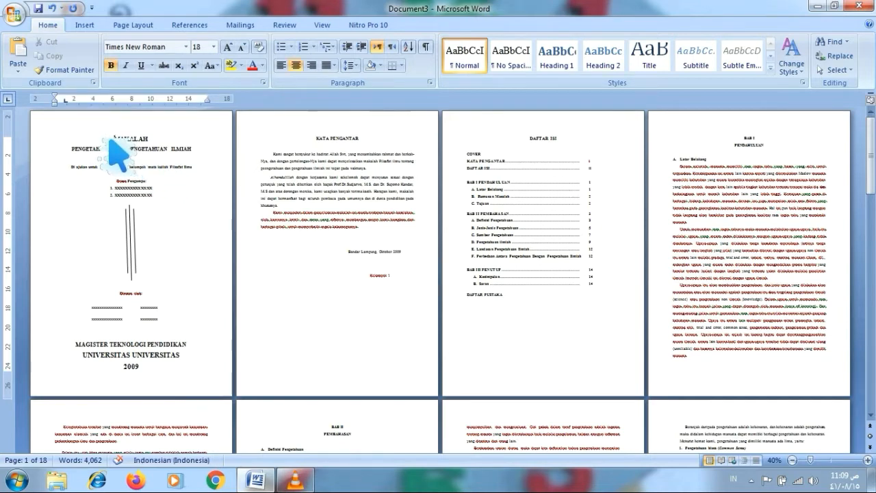
{"action": "left_click", "coordinate": [318, 149]}
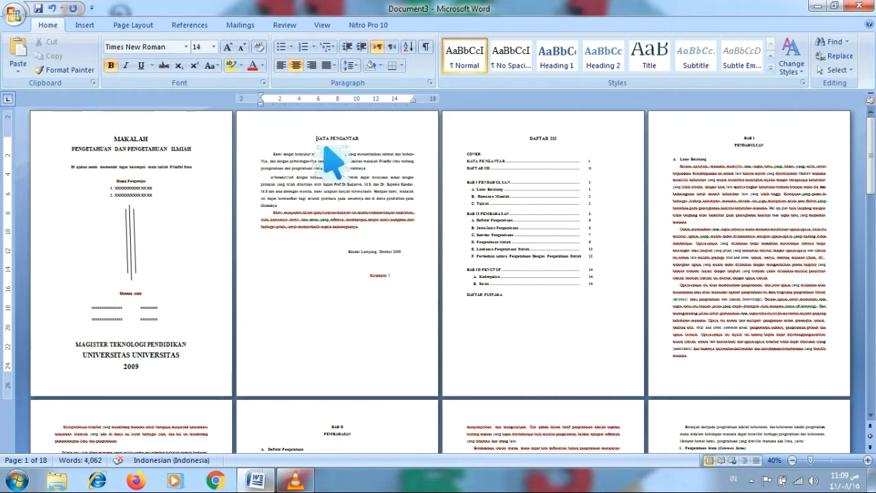
{"action": "left_click", "coordinate": [531, 141]}
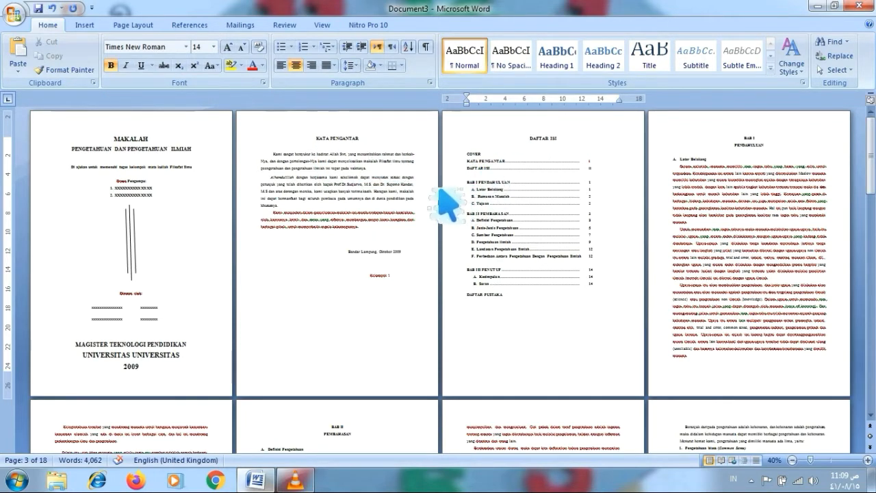
{"action": "left_click", "coordinate": [752, 148]}
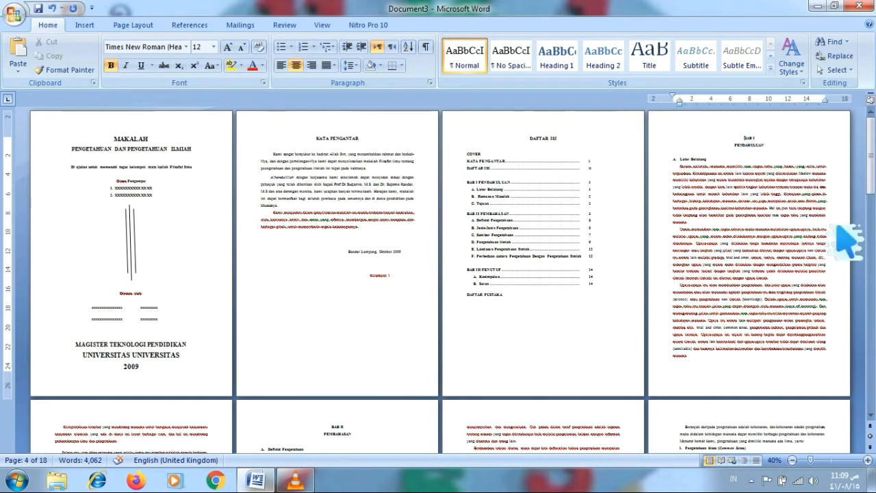
{"action": "scroll", "coordinate": [438, 274], "scroll_direction": "down", "scroll_amount": 5}
{"action": "scroll", "coordinate": [438, 274], "scroll_direction": "down", "scroll_amount": 2}
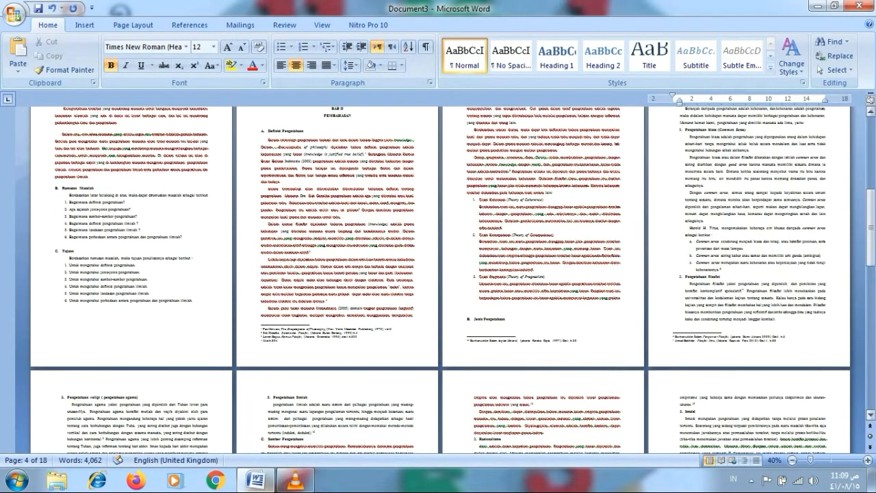
{"action": "left_click_drag", "start_coordinate": [871, 212], "coordinate": [871, 387]}
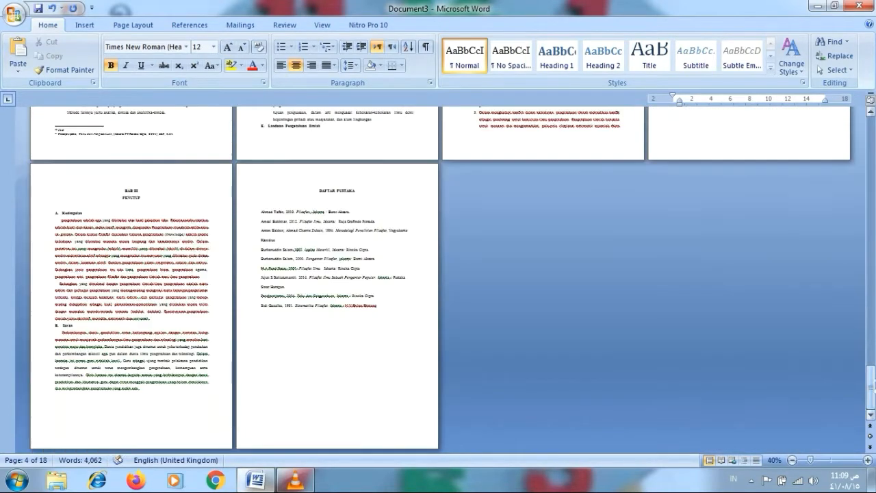
{"action": "left_click", "coordinate": [449, 272]}
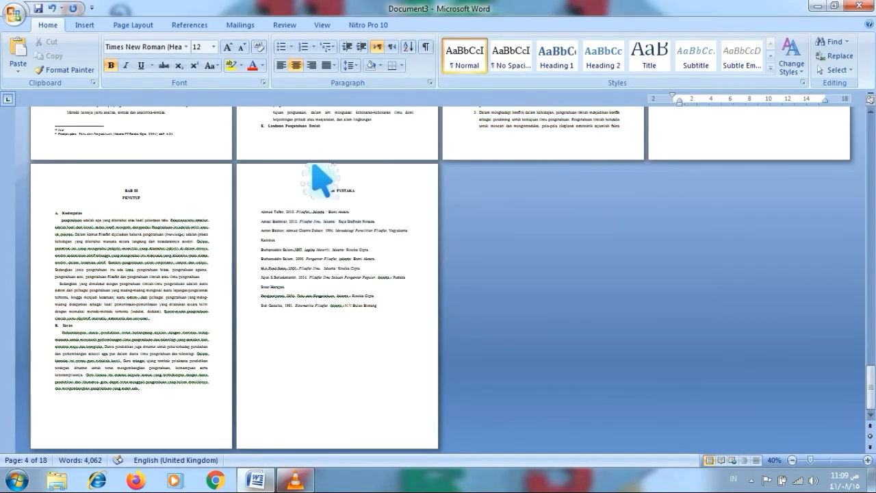
{"action": "left_click", "coordinate": [330, 195]}
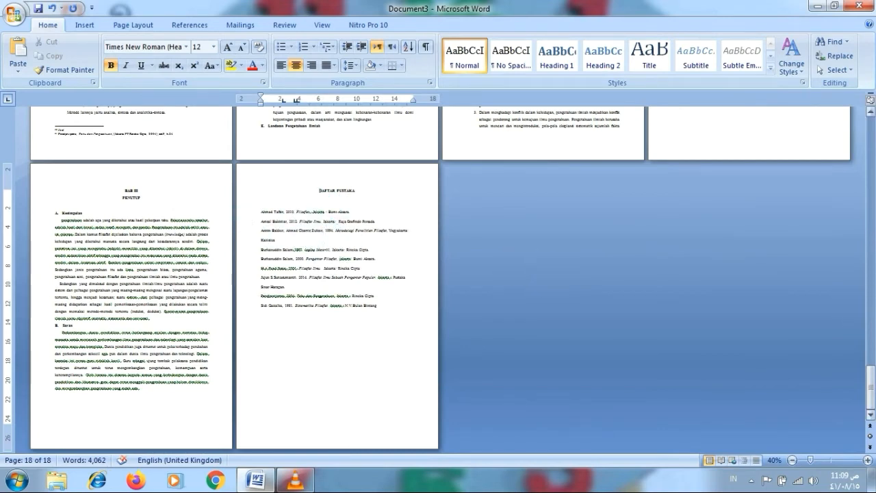
{"action": "left_click_drag", "start_coordinate": [870, 388], "coordinate": [870, 126]}
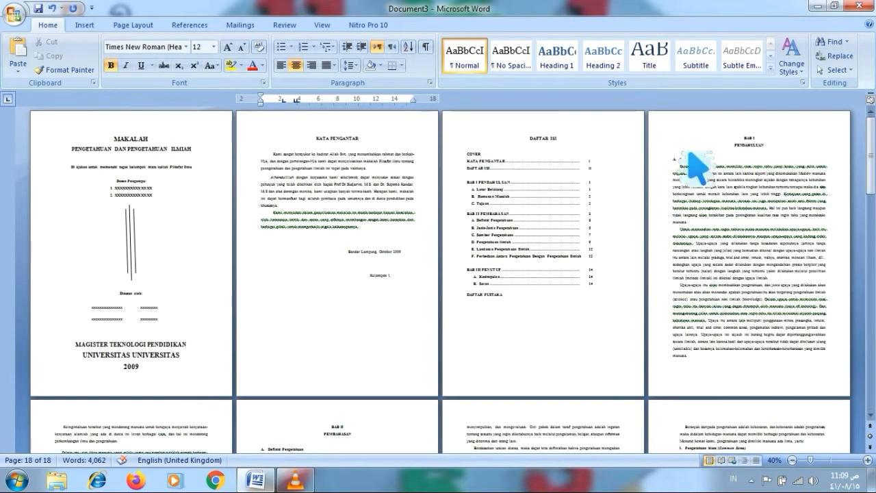
{"action": "left_click", "coordinate": [741, 147]}
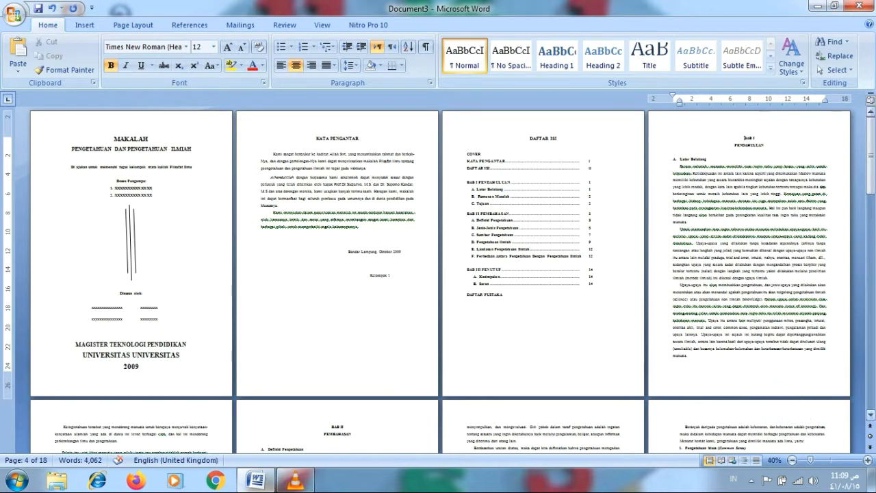
{"action": "scroll", "coordinate": [735, 137], "scroll_direction": "down", "scroll_amount": 5}
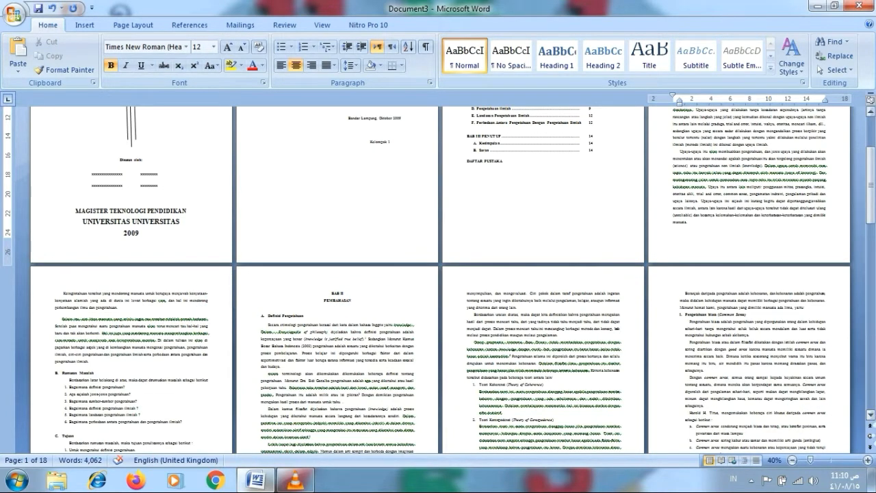
{"action": "left_click", "coordinate": [870, 414]}
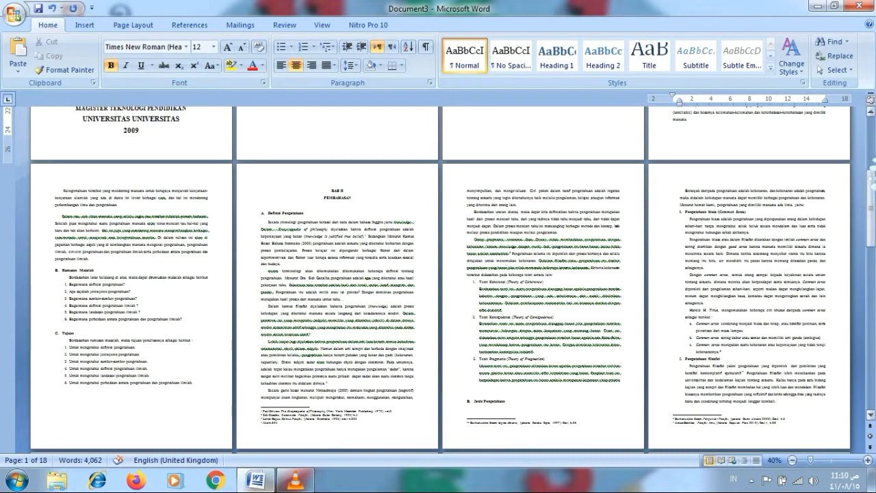
{"action": "scroll", "coordinate": [440, 280], "scroll_direction": "up", "scroll_amount": 5}
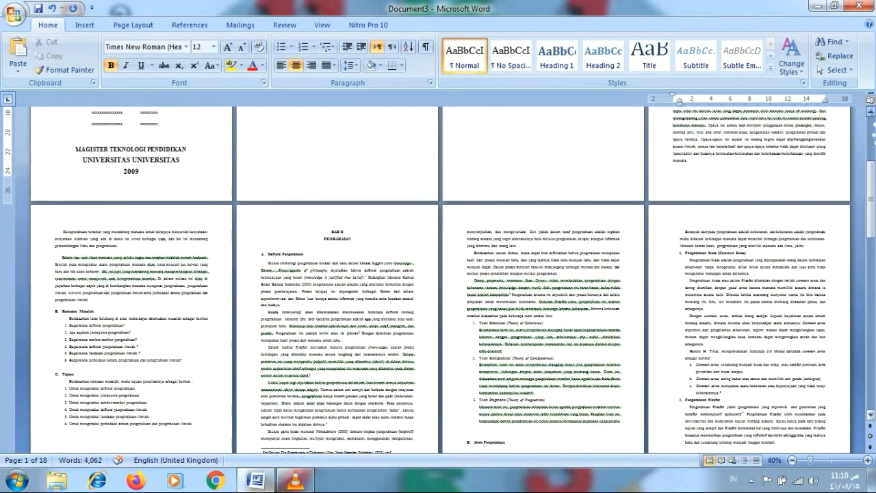
{"action": "scroll", "coordinate": [440, 280], "scroll_direction": "up", "scroll_amount": 1}
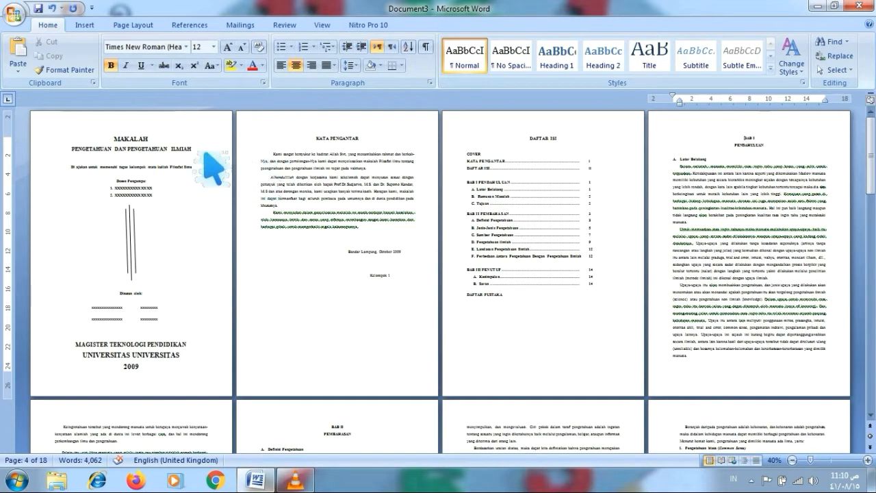
- Open the header and footer areas, inspect their labels on all pages of the paper, and return to the body text
{"action": "double_click", "coordinate": [157, 135]}
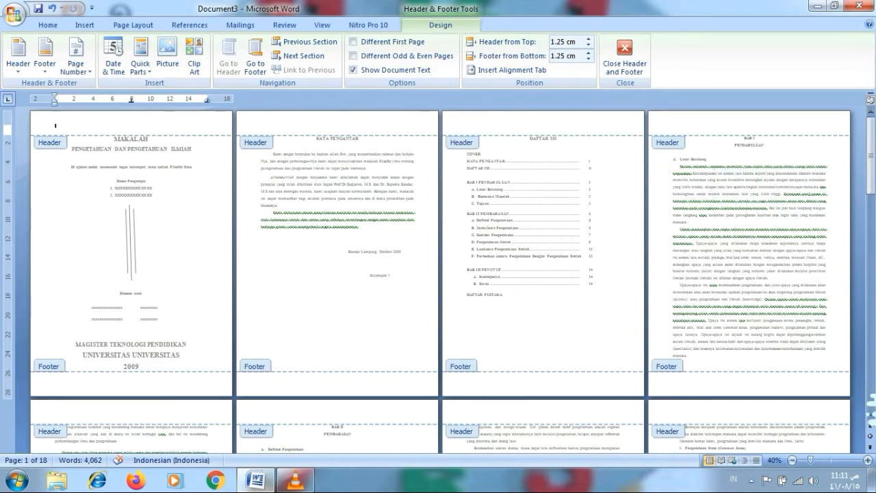
{"action": "scroll", "coordinate": [438, 281], "scroll_direction": "down", "scroll_amount": 5}
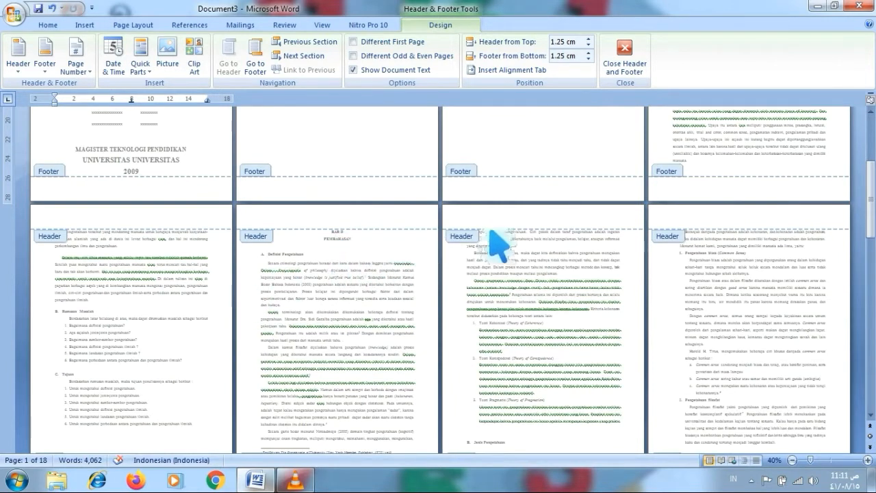
{"action": "scroll", "coordinate": [438, 281], "scroll_direction": "down", "scroll_amount": 4}
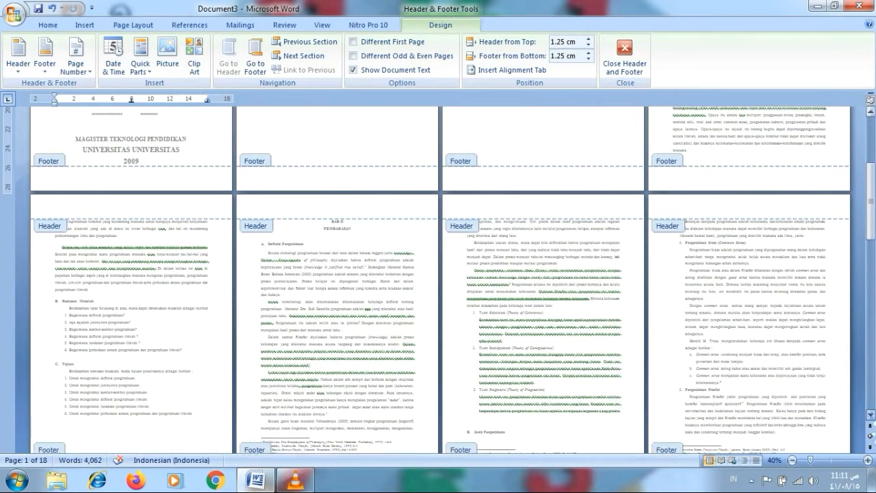
{"action": "scroll", "coordinate": [439, 280], "scroll_direction": "down", "scroll_amount": 1}
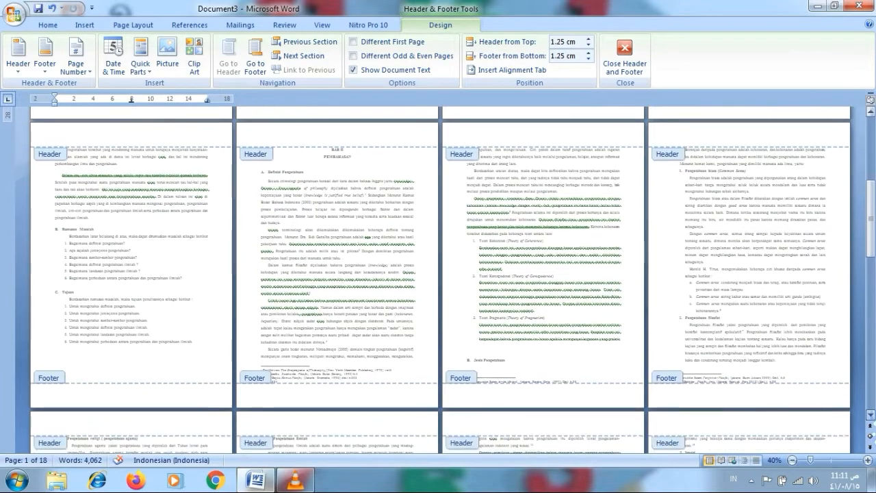
{"action": "scroll", "coordinate": [438, 281], "scroll_direction": "down", "scroll_amount": 7}
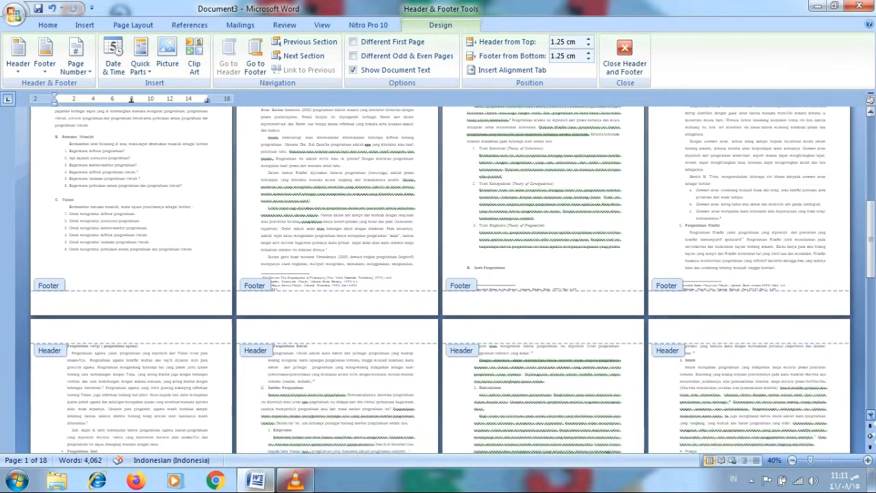
{"action": "scroll", "coordinate": [438, 280], "scroll_direction": "down", "scroll_amount": 2}
{"action": "scroll", "coordinate": [438, 281], "scroll_direction": "down", "scroll_amount": 14}
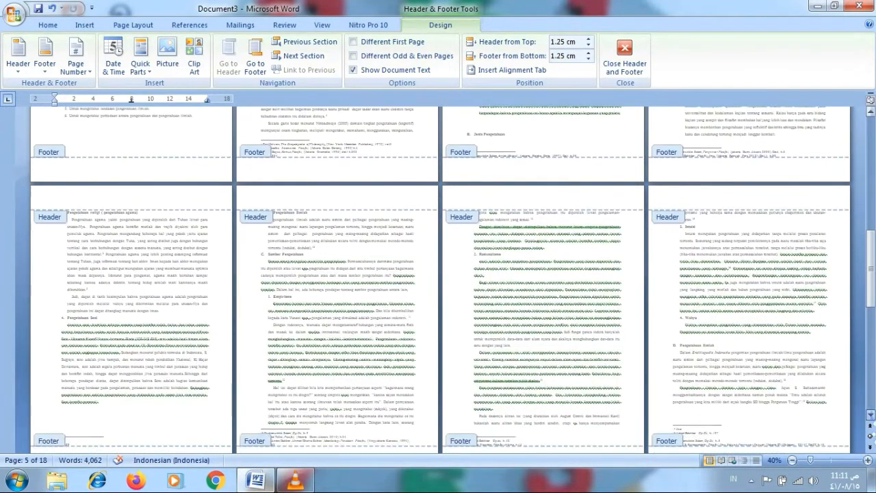
{"action": "scroll", "coordinate": [438, 281], "scroll_direction": "down", "scroll_amount": 5}
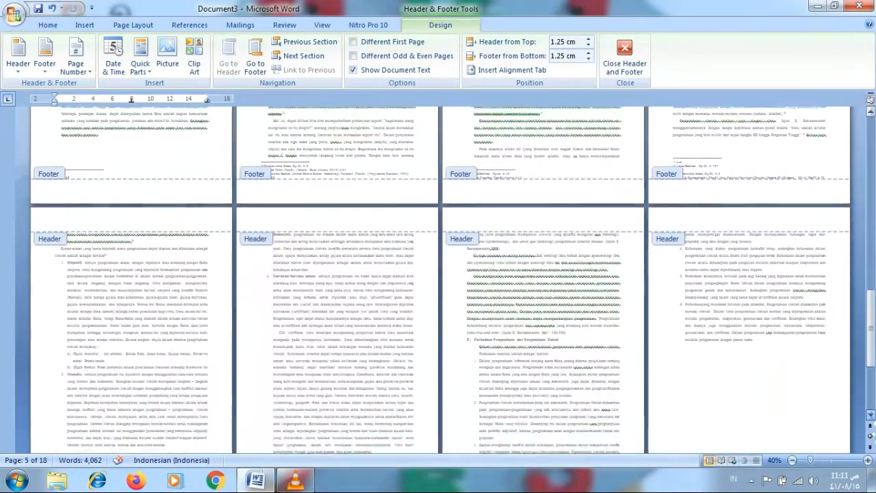
{"action": "scroll", "coordinate": [438, 280], "scroll_direction": "down", "scroll_amount": 12}
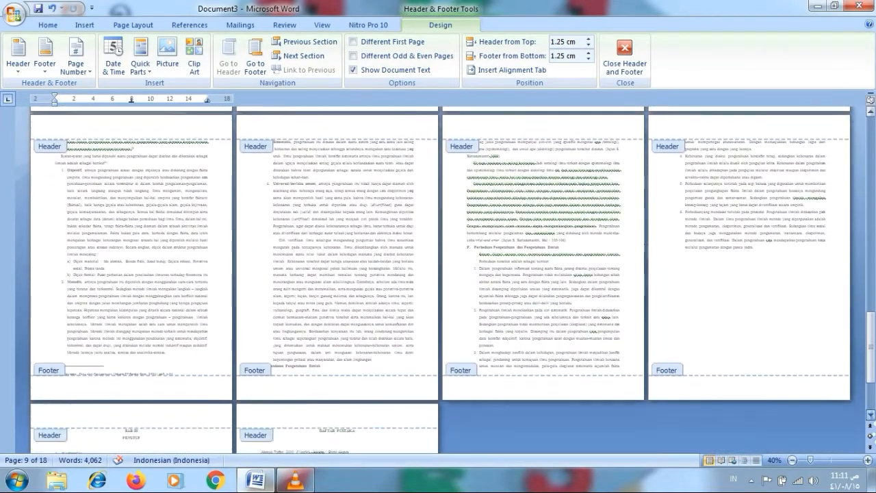
{"action": "left_click", "coordinate": [142, 254]}
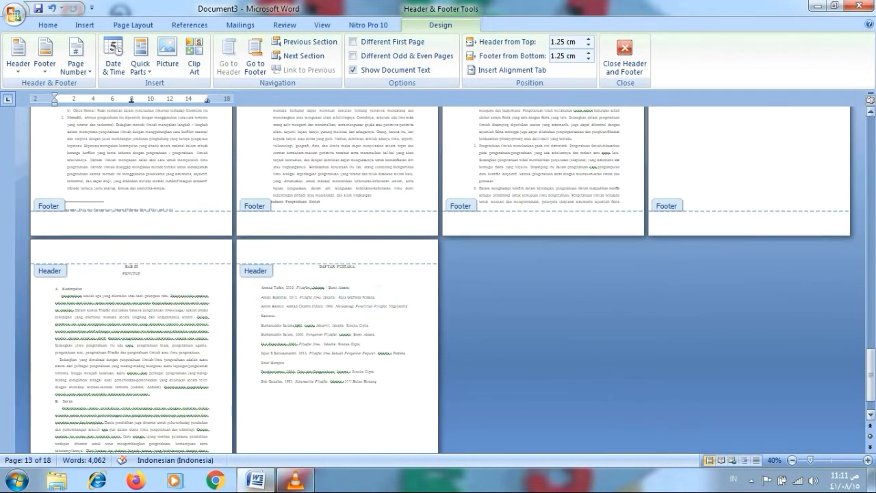
{"action": "left_click_drag", "start_coordinate": [870, 375], "coordinate": [870, 130]}
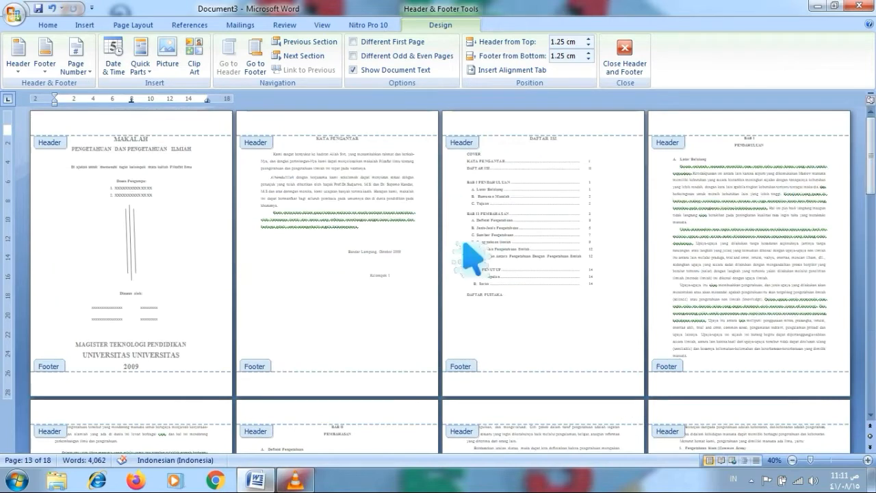
{"action": "double_click", "coordinate": [336, 160]}
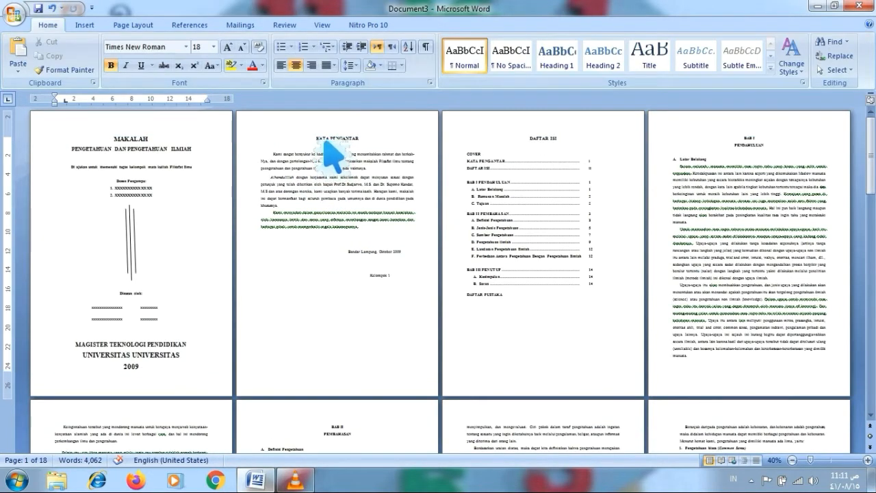
- Insert a Next Page section break directly before the KATA PENGANTAR heading on page 2
{"action": "left_click", "coordinate": [322, 142]}
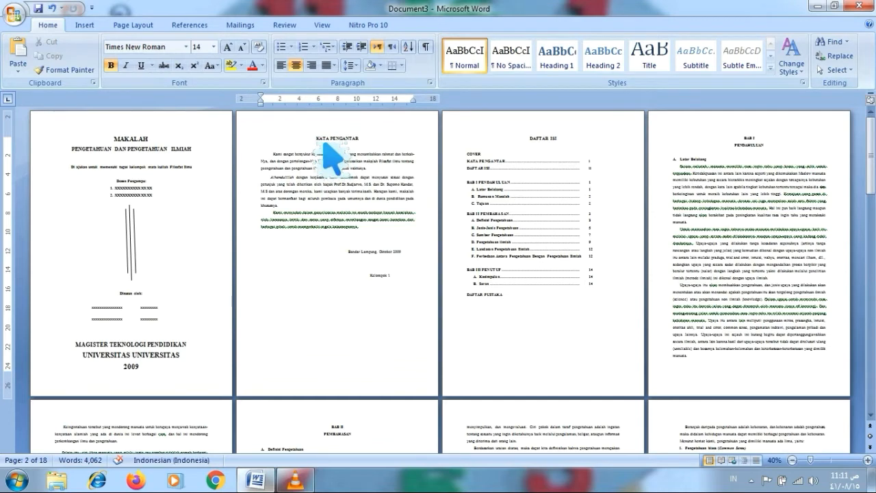
{"action": "left_click", "coordinate": [142, 28]}
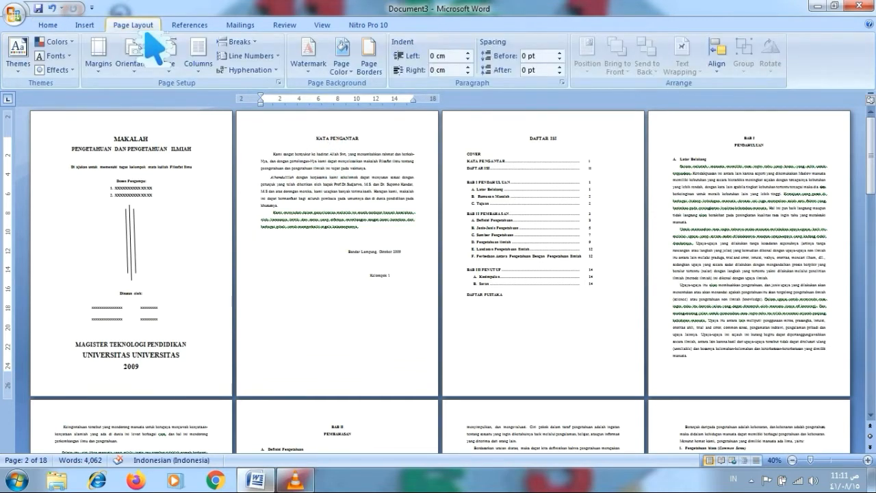
{"action": "left_click", "coordinate": [266, 48]}
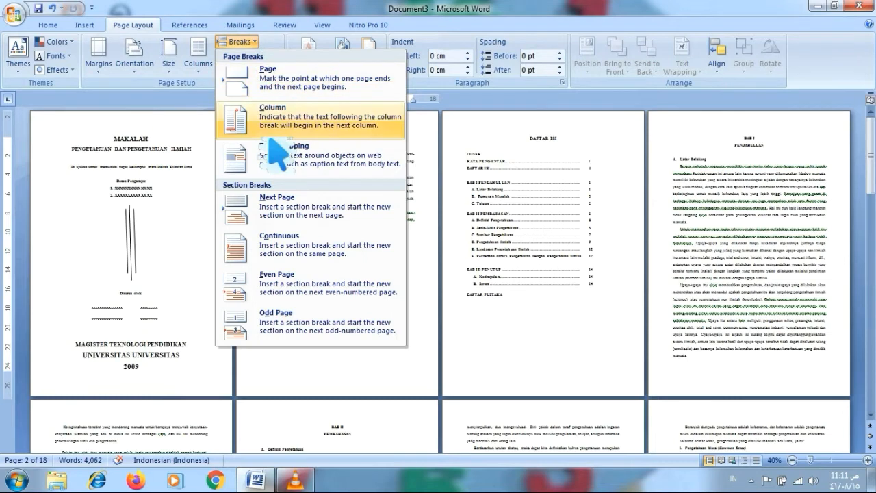
{"action": "left_click", "coordinate": [298, 223]}
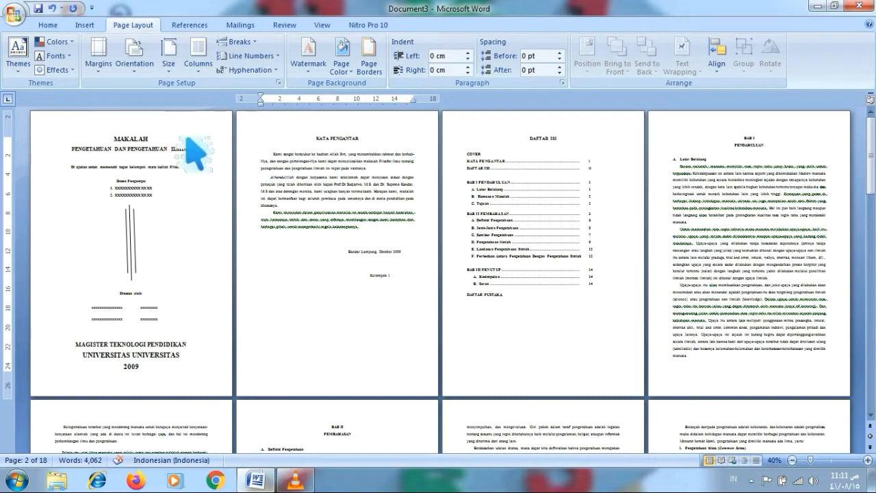
- Unlink both the header and the footer of Section 2 from the previous section, starting at the KATA PENGANTAR page
{"action": "double_click", "coordinate": [316, 133]}
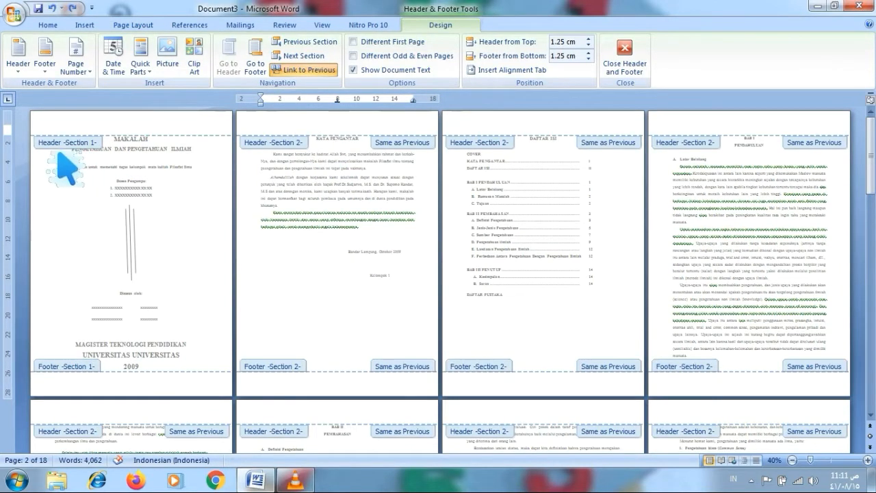
{"action": "left_click", "coordinate": [231, 151]}
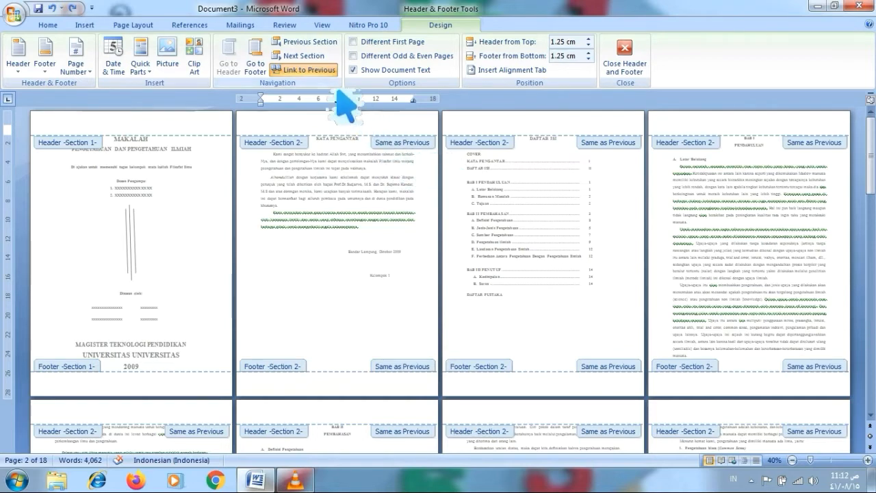
{"action": "left_click", "coordinate": [309, 69]}
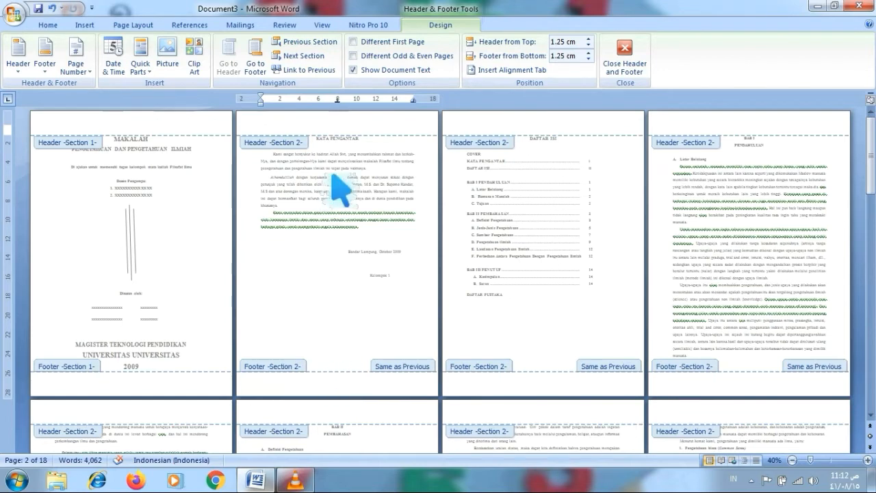
{"action": "left_click", "coordinate": [390, 393]}
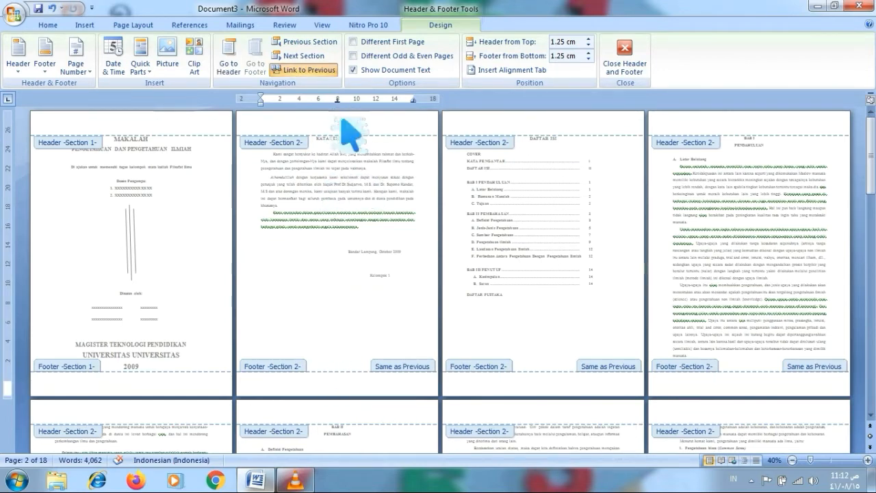
{"action": "left_click", "coordinate": [301, 71]}
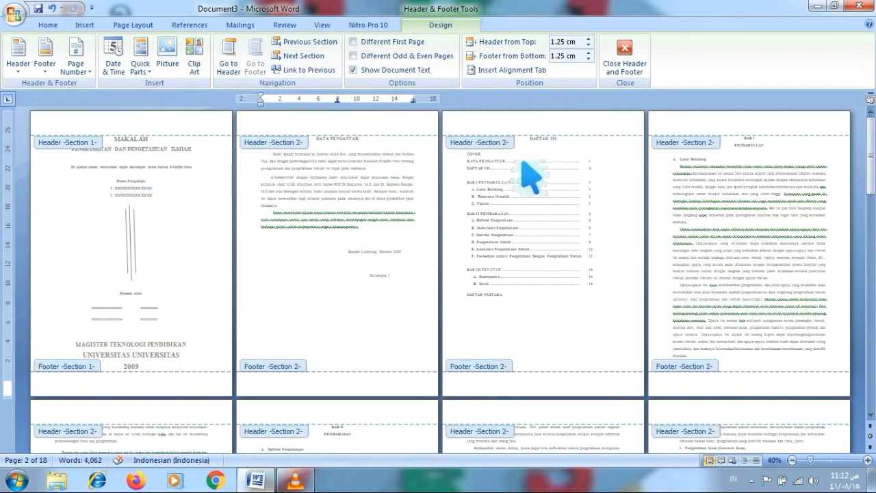
- Insert a Next Page section break directly before the BAB I heading on page 4
{"action": "left_click", "coordinate": [751, 161]}
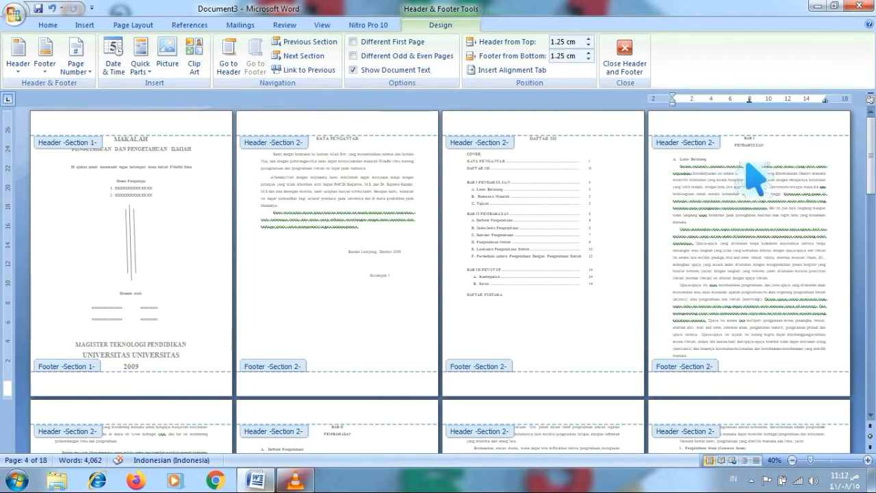
{"action": "double_click", "coordinate": [753, 144]}
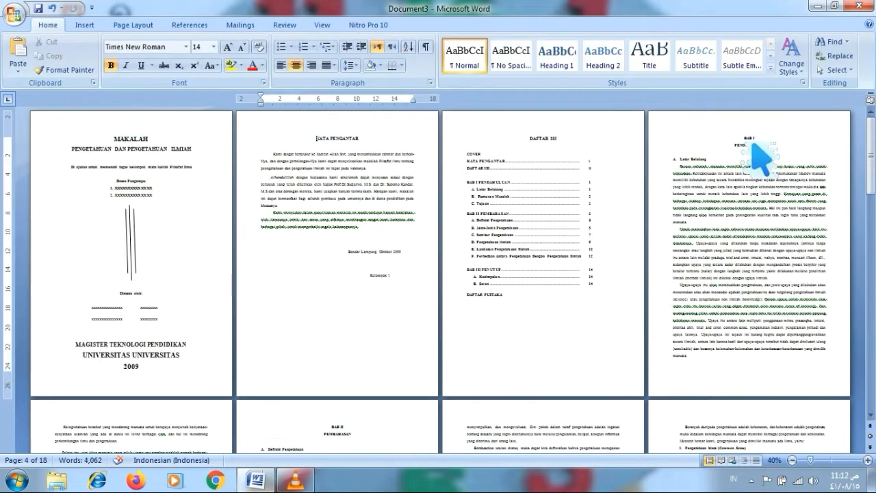
{"action": "left_click", "coordinate": [753, 142]}
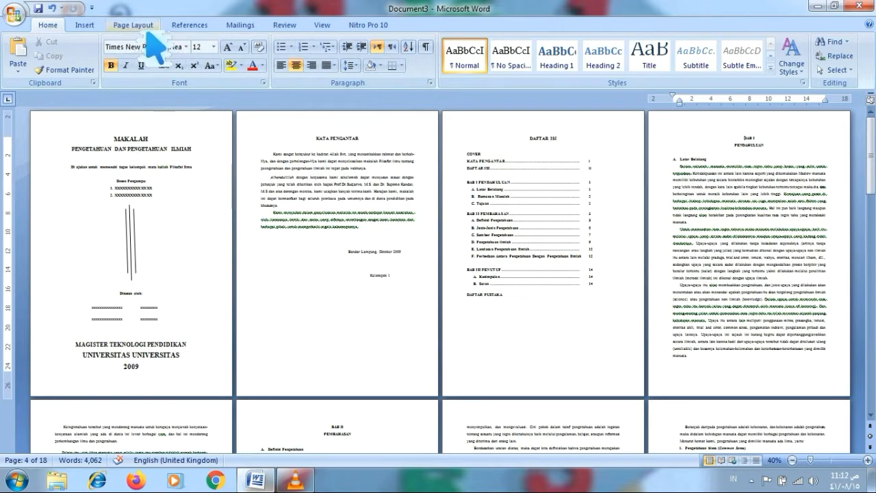
{"action": "left_click", "coordinate": [143, 26]}
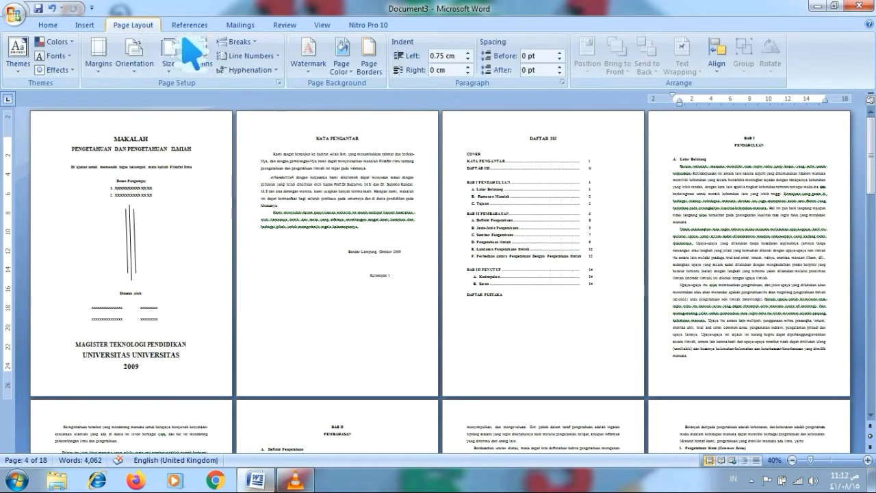
{"action": "left_click", "coordinate": [267, 49]}
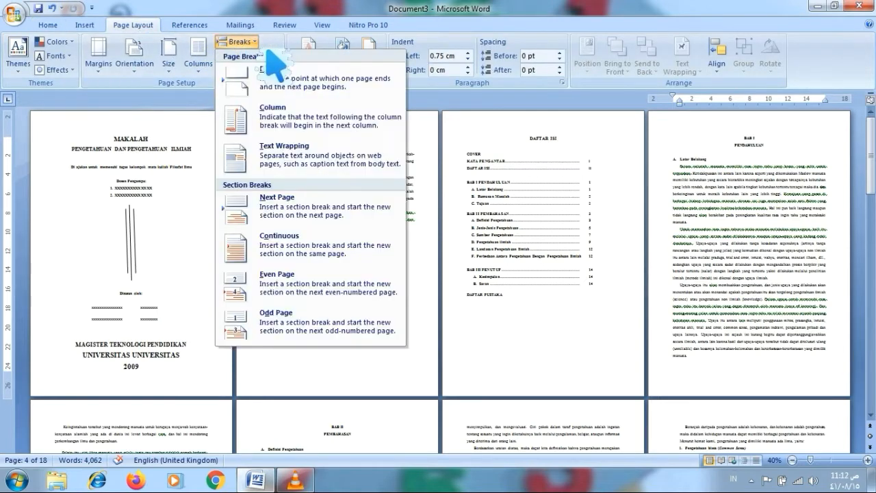
{"action": "left_click", "coordinate": [280, 218]}
- Unlink both the header and the footer of Section 3 from the previous section, starting at the BAB I page
{"action": "left_click", "coordinate": [758, 143]}
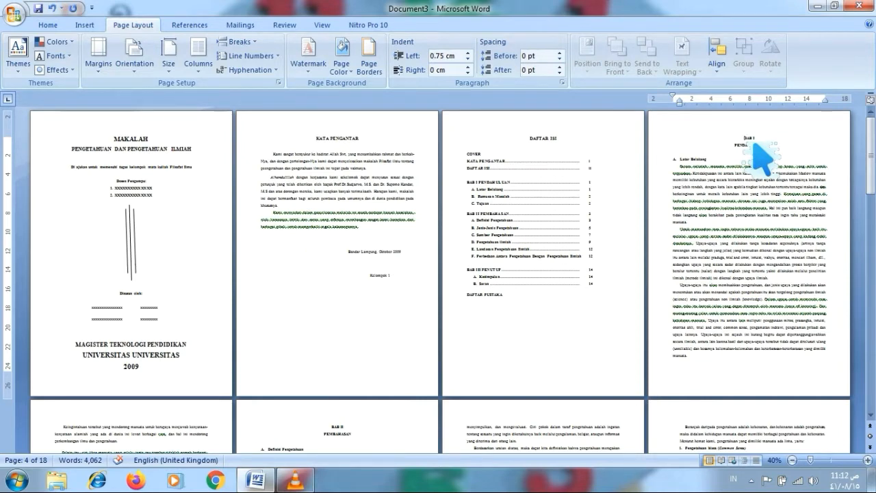
{"action": "double_click", "coordinate": [749, 141]}
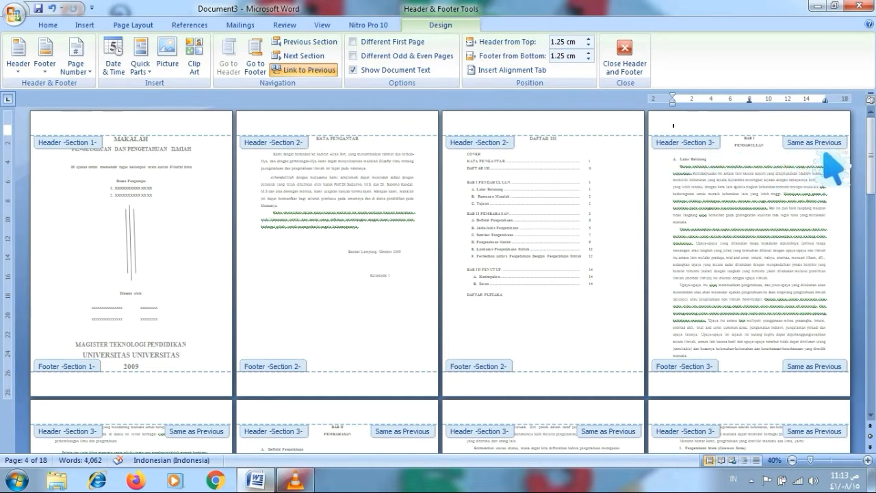
{"action": "left_click", "coordinate": [579, 117]}
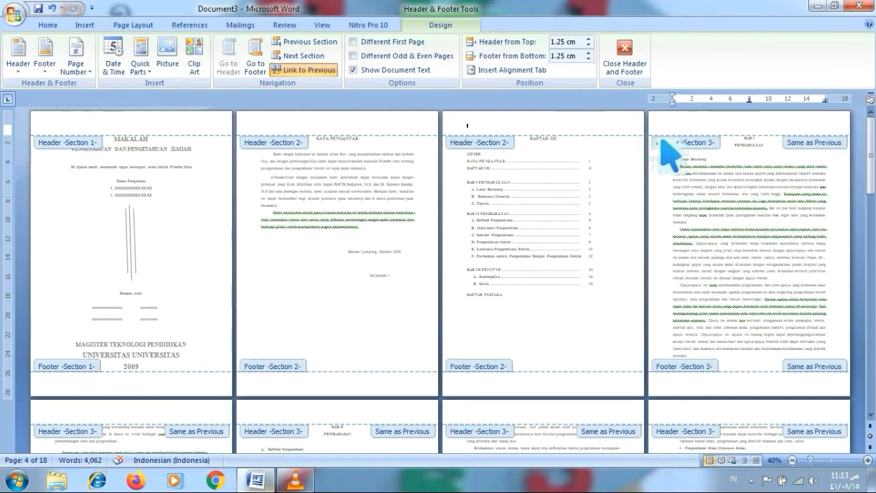
{"action": "left_click", "coordinate": [695, 137]}
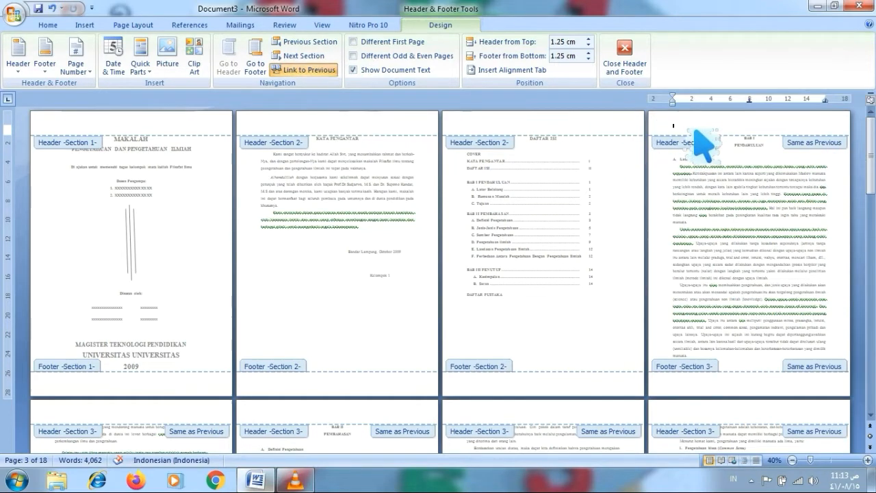
{"action": "left_click", "coordinate": [315, 69]}
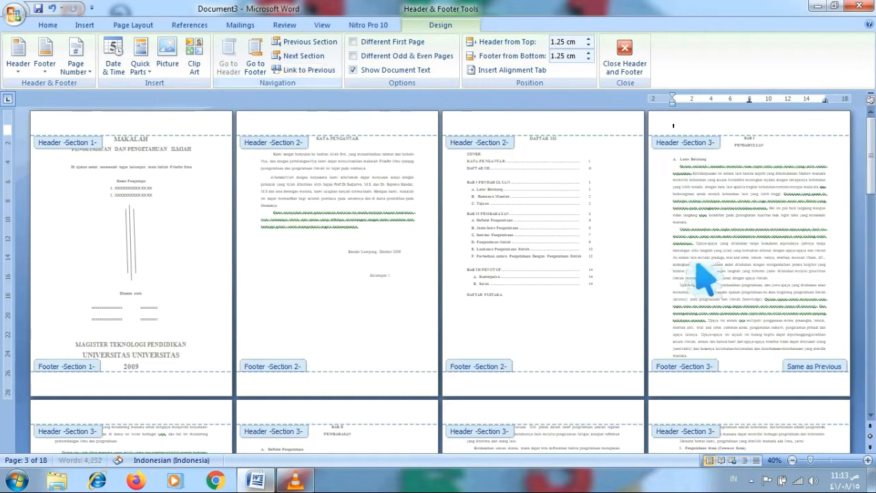
{"action": "left_click", "coordinate": [724, 386]}
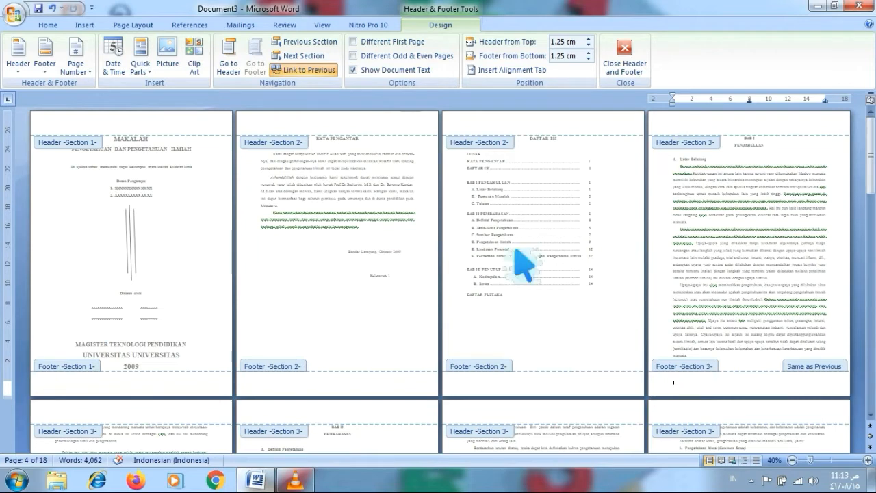
{"action": "left_click", "coordinate": [317, 71]}
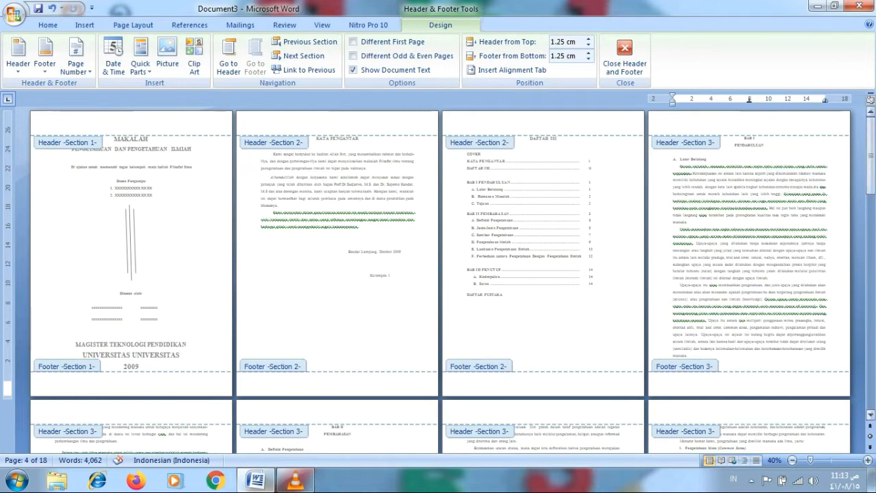
- Turn on Different First Page for Section 3 and unlink its first page footer and header from the previous section
{"action": "scroll", "coordinate": [439, 280], "scroll_direction": "down", "scroll_amount": 1}
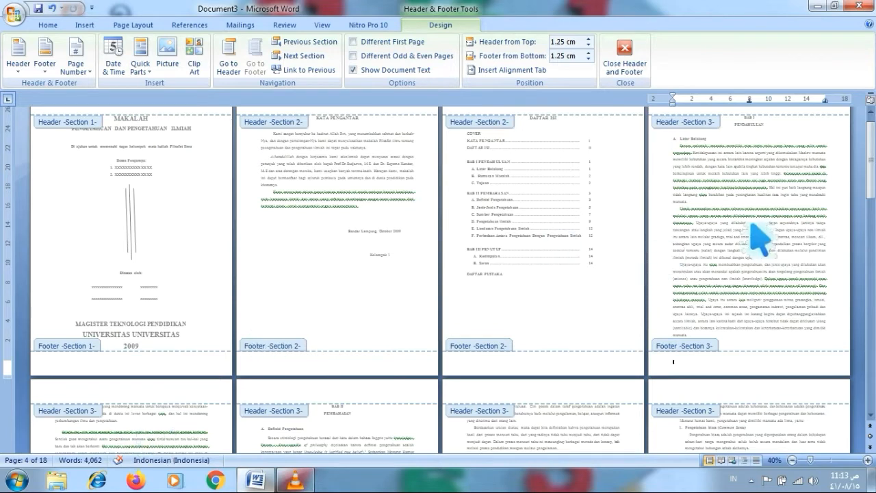
{"action": "left_click", "coordinate": [370, 44]}
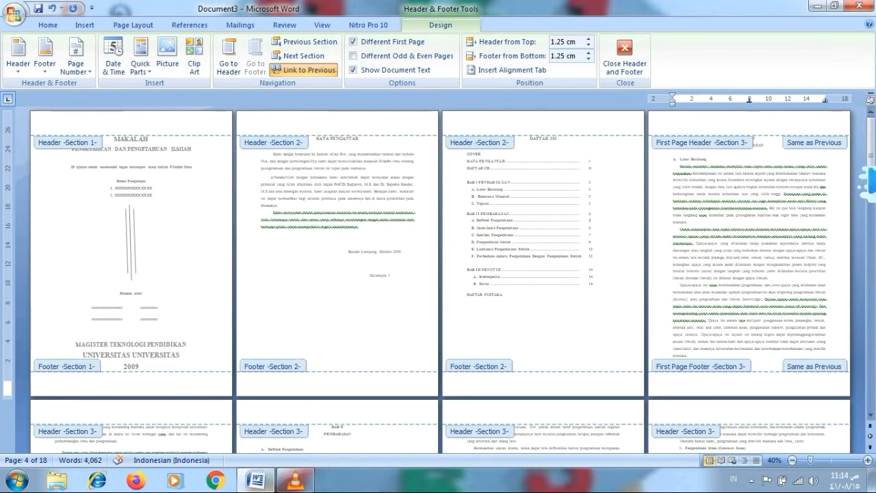
{"action": "left_click", "coordinate": [307, 70]}
{"action": "left_click", "coordinate": [806, 149]}
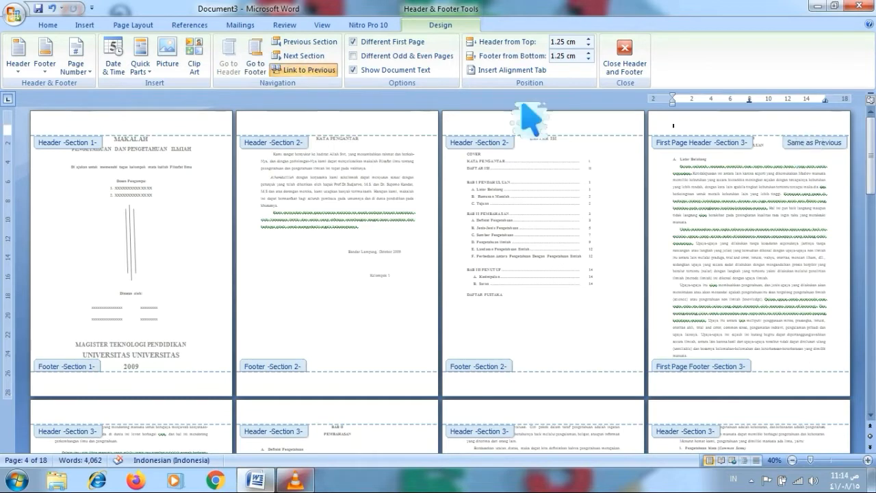
{"action": "left_click", "coordinate": [321, 72]}
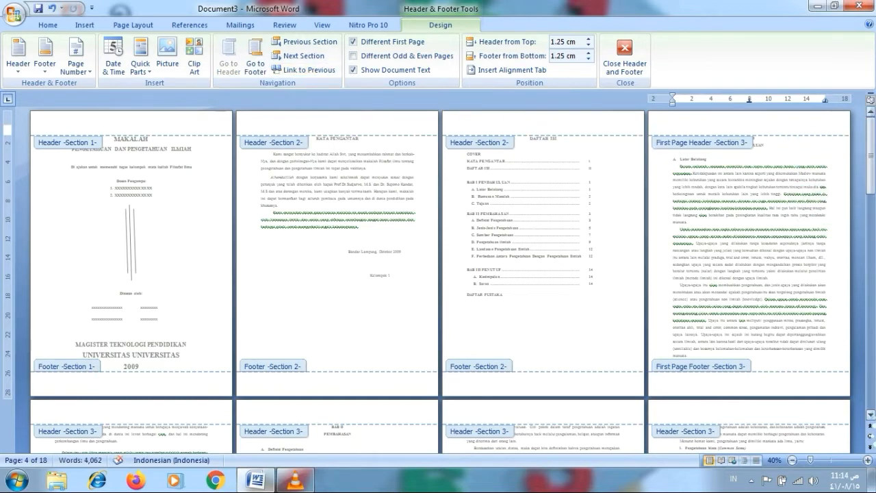
- Check the Section 3 header and footer labels down to the BAB II page and return to the body text
{"action": "scroll", "coordinate": [438, 280], "scroll_direction": "down", "scroll_amount": 3}
{"action": "scroll", "coordinate": [438, 280], "scroll_direction": "down", "scroll_amount": 1}
{"action": "scroll", "coordinate": [525, 294], "scroll_direction": "down", "scroll_amount": 1}
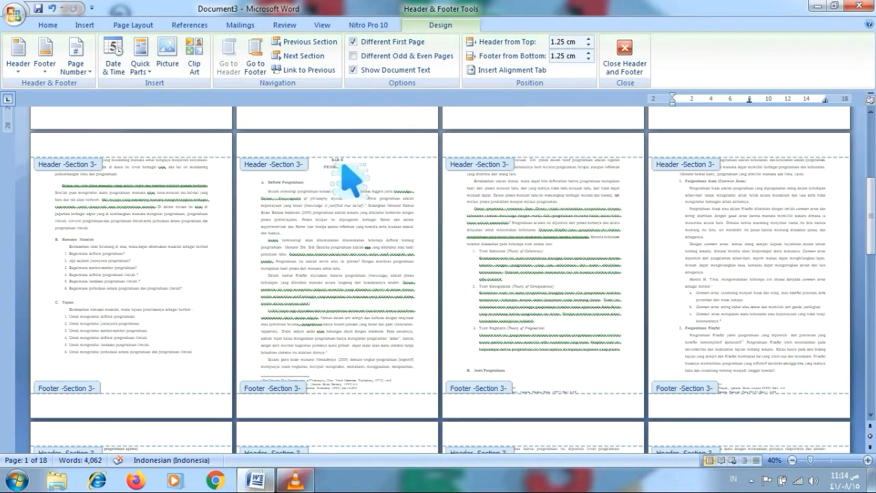
{"action": "double_click", "coordinate": [349, 179]}
{"action": "left_click_drag", "start_coordinate": [872, 191], "coordinate": [872, 185]}
{"action": "left_click", "coordinate": [872, 179]}
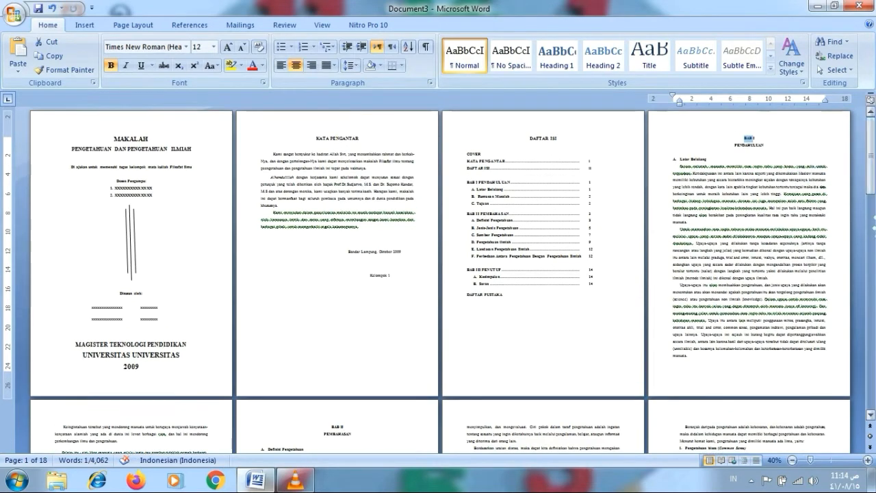
- Insert a Next Page section break directly before the BAB II heading on page 6
{"action": "left_click", "coordinate": [871, 415]}
{"action": "left_click", "coordinate": [870, 415]}
{"action": "left_click", "coordinate": [871, 414]}
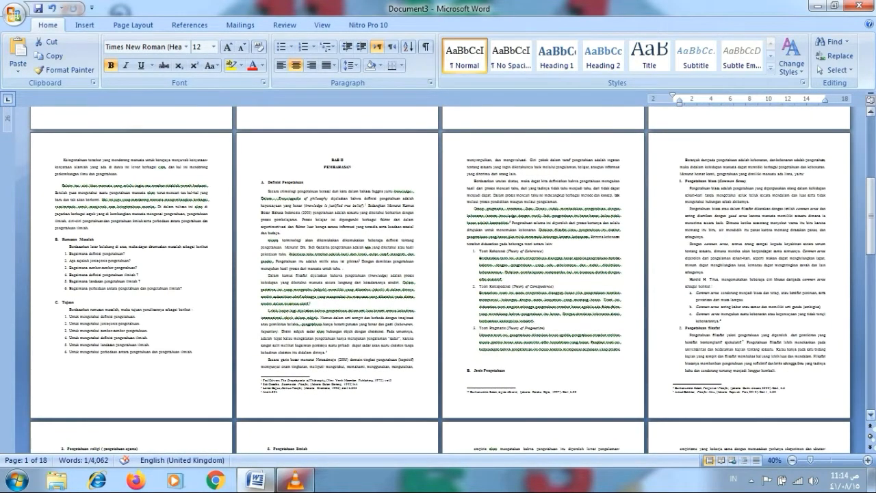
{"action": "left_click", "coordinate": [871, 415]}
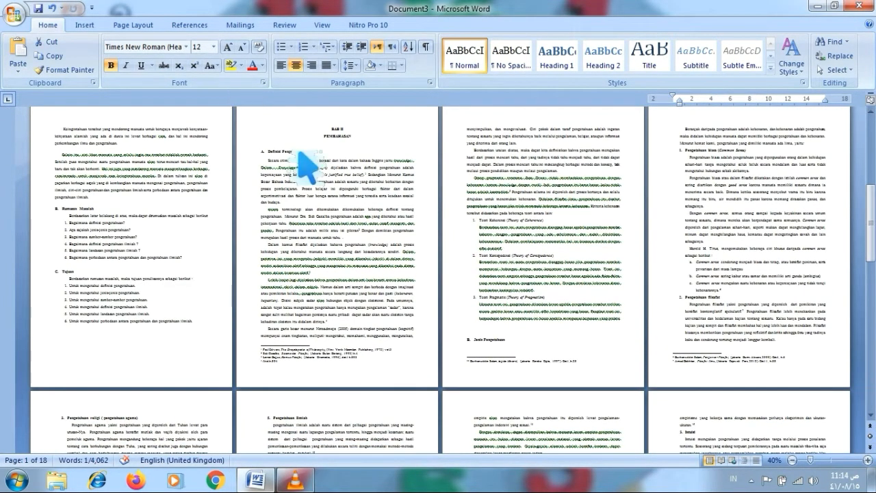
{"action": "left_click", "coordinate": [349, 130]}
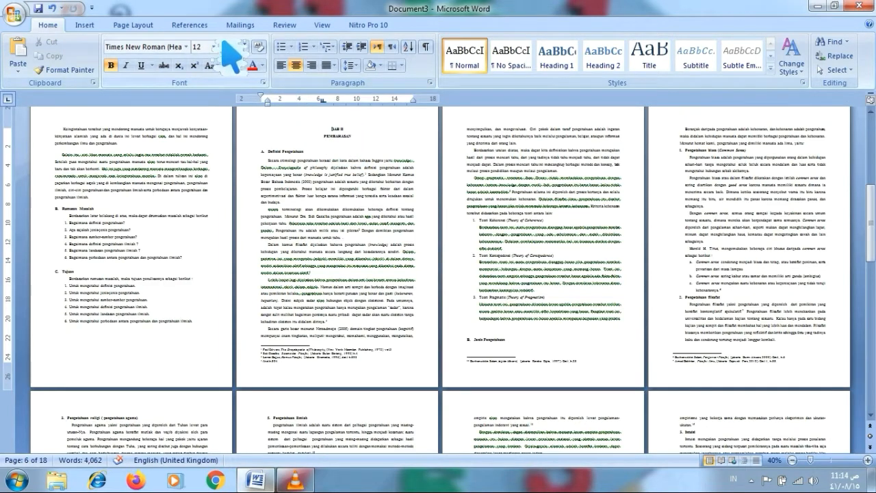
{"action": "left_click", "coordinate": [140, 26]}
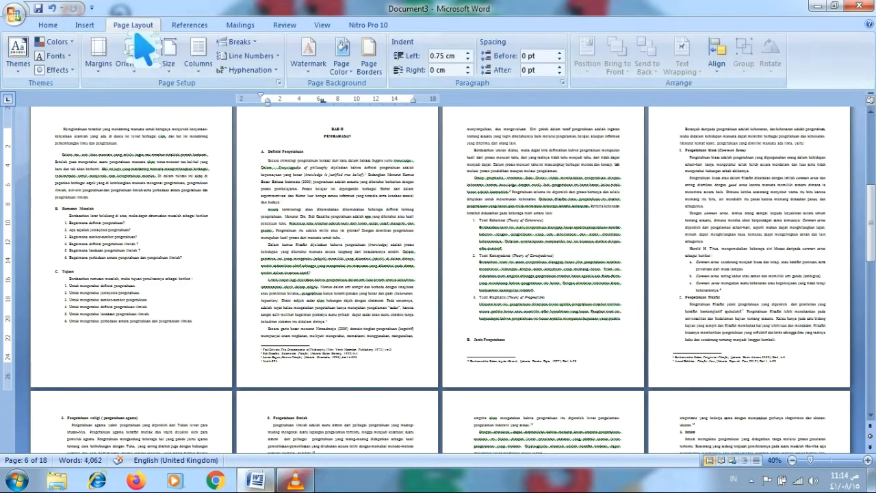
{"action": "left_click", "coordinate": [241, 42]}
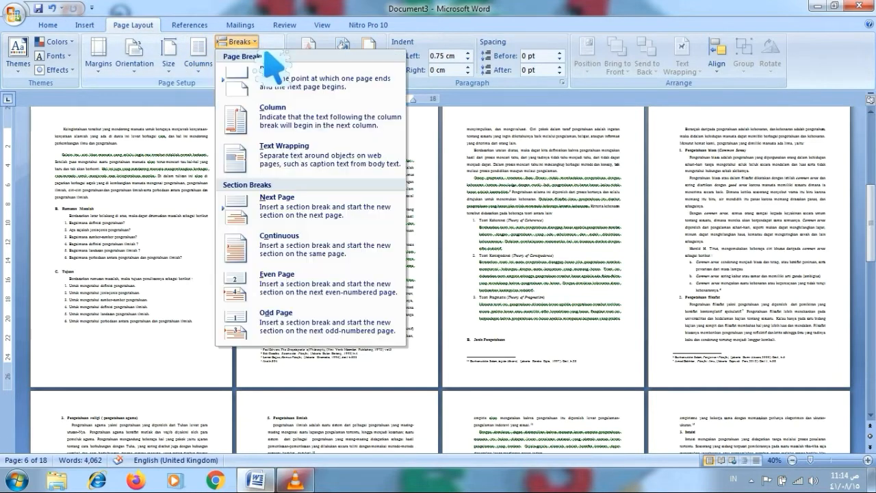
{"action": "left_click", "coordinate": [278, 206]}
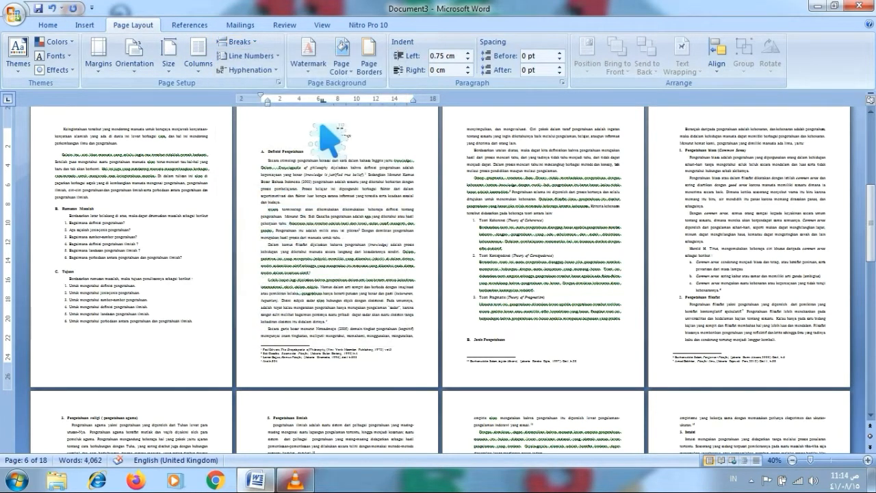
- Open the header area on the BAB II page, inspect the Section 4 labels through DAFTAR PUSTAKA, and return to the body text
{"action": "double_click", "coordinate": [321, 130]}
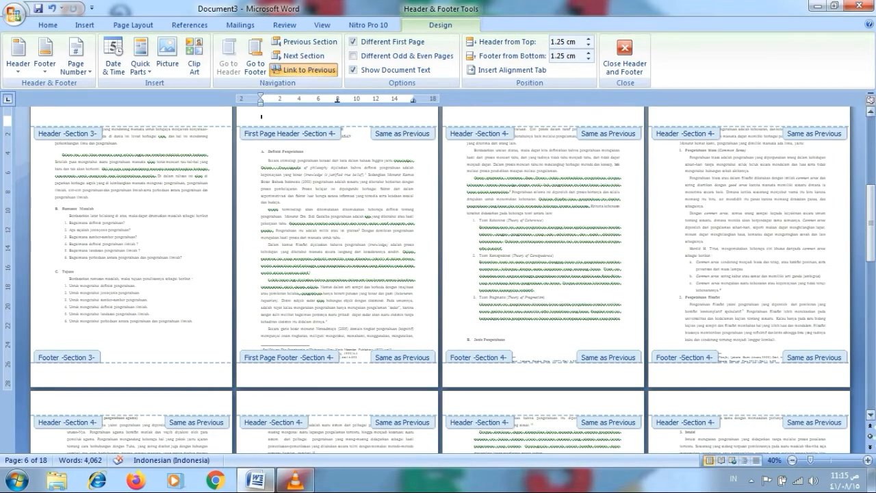
{"action": "scroll", "coordinate": [871, 433], "scroll_direction": "down", "scroll_amount": 10}
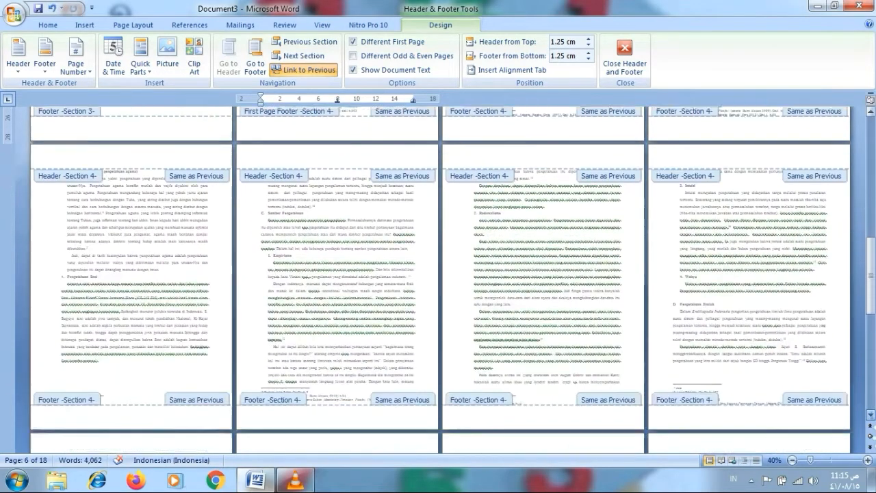
{"action": "scroll", "coordinate": [439, 280], "scroll_direction": "down", "scroll_amount": 1}
{"action": "scroll", "coordinate": [440, 280], "scroll_direction": "down", "scroll_amount": 10}
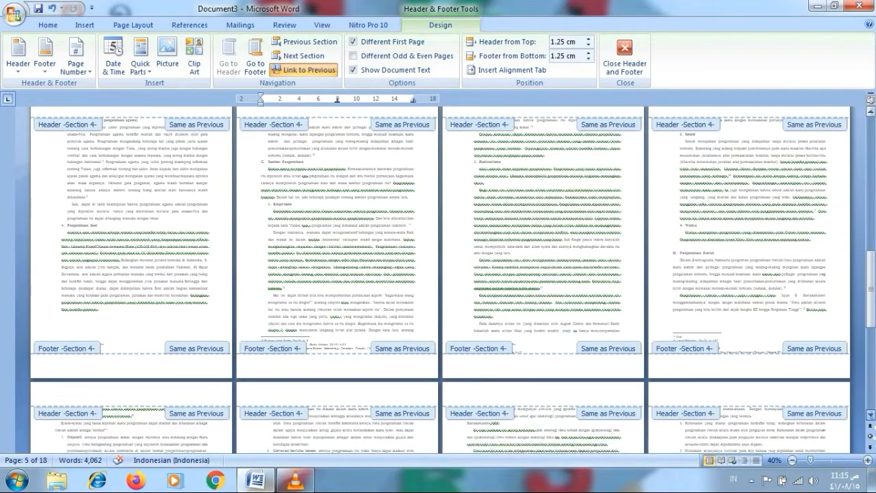
{"action": "scroll", "coordinate": [440, 280], "scroll_direction": "down", "scroll_amount": 5}
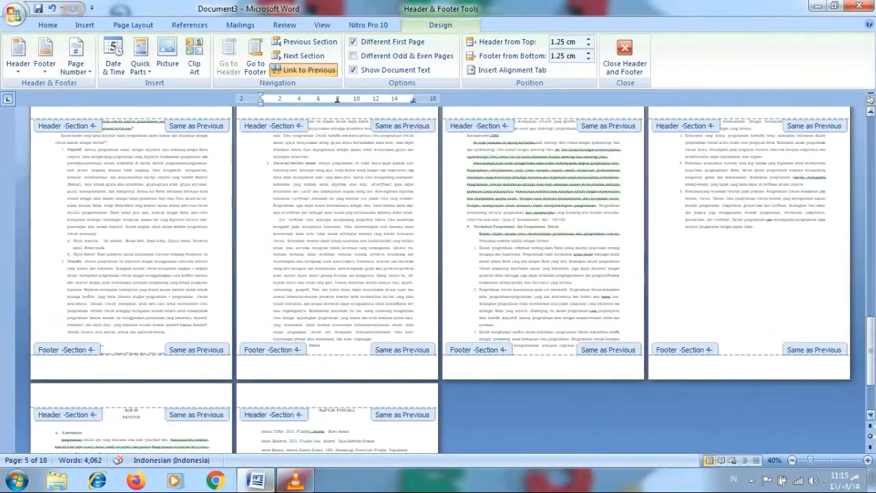
{"action": "scroll", "coordinate": [428, 359], "scroll_direction": "down", "scroll_amount": 7}
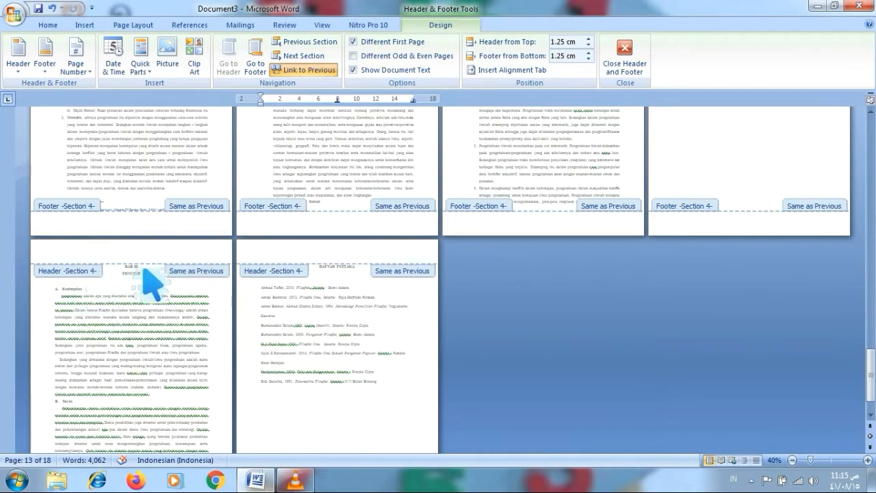
{"action": "left_click", "coordinate": [806, 250]}
- Insert a Next Page section break directly before the BAB III heading on page 17
{"action": "left_click_drag", "start_coordinate": [870, 226], "coordinate": [873, 382]}
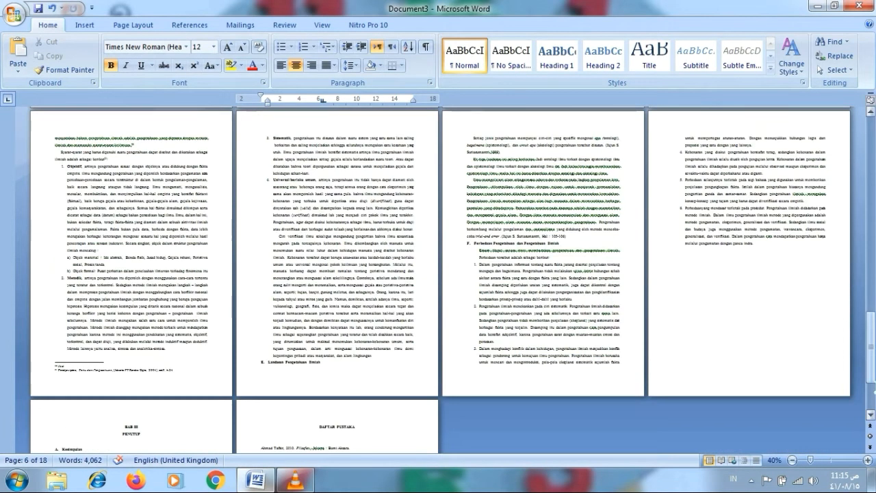
{"action": "left_click", "coordinate": [871, 371]}
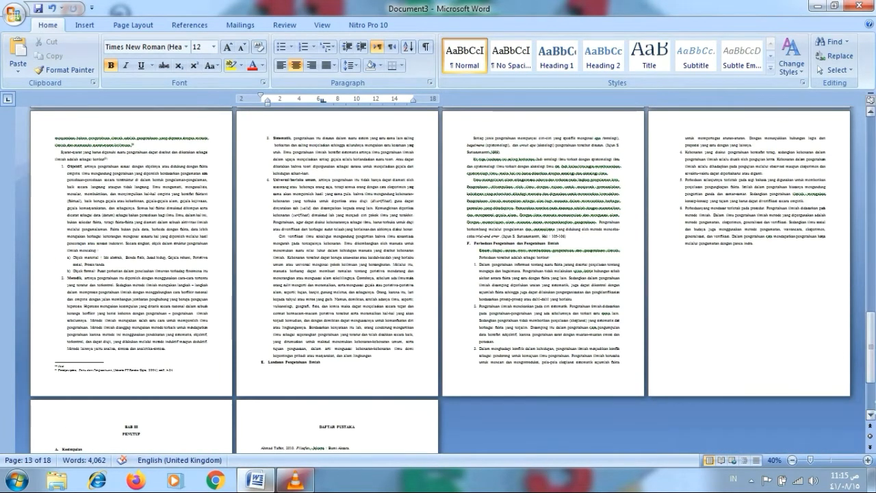
{"action": "left_click", "coordinate": [871, 388]}
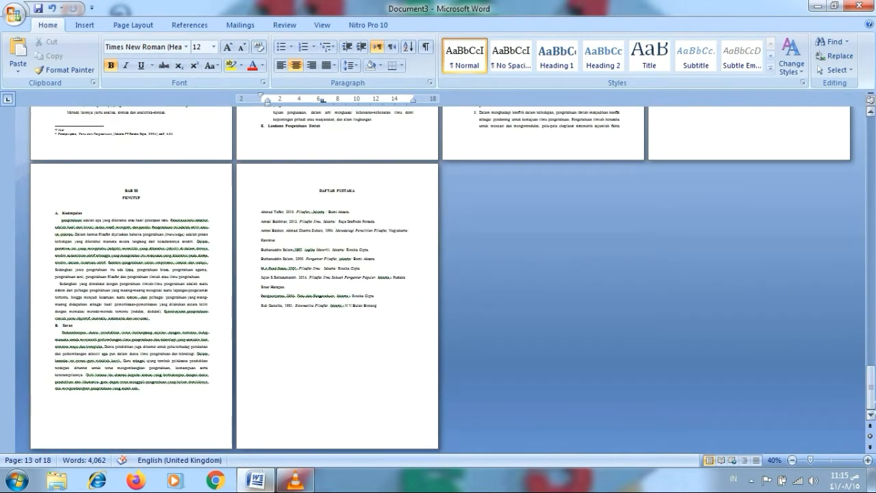
{"action": "left_click", "coordinate": [134, 197]}
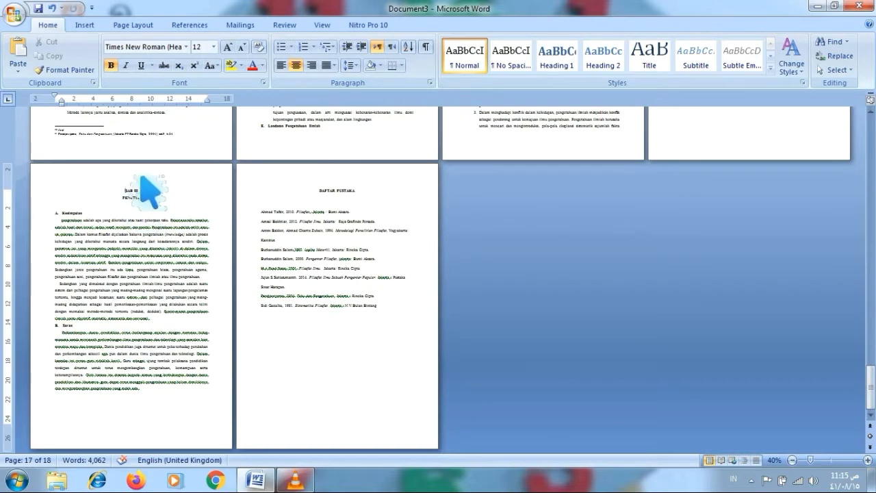
{"action": "left_click", "coordinate": [140, 26]}
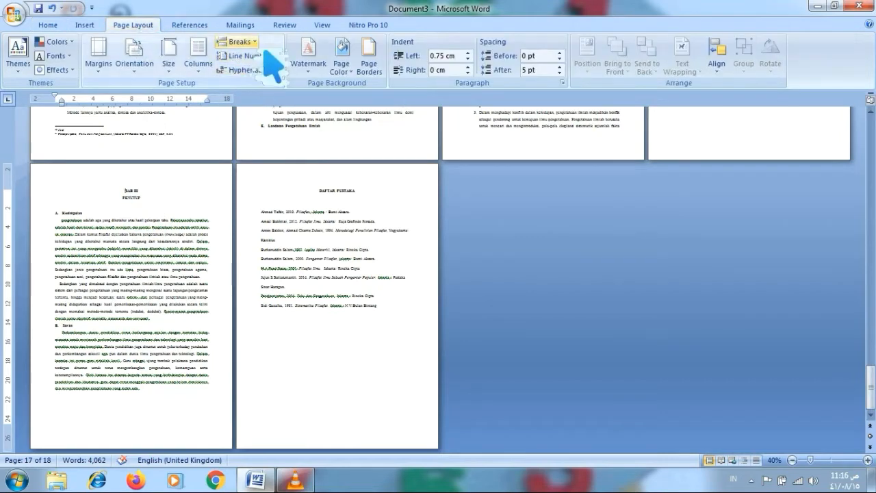
{"action": "left_click", "coordinate": [240, 42]}
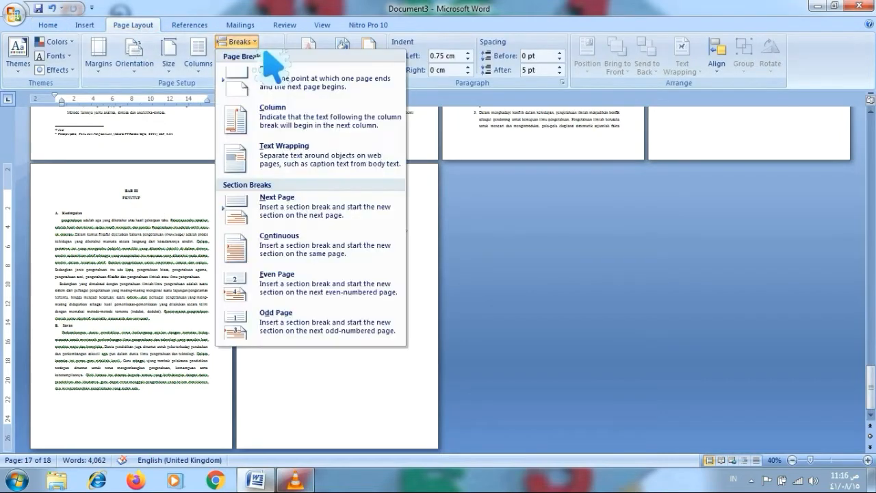
{"action": "left_click", "coordinate": [278, 198]}
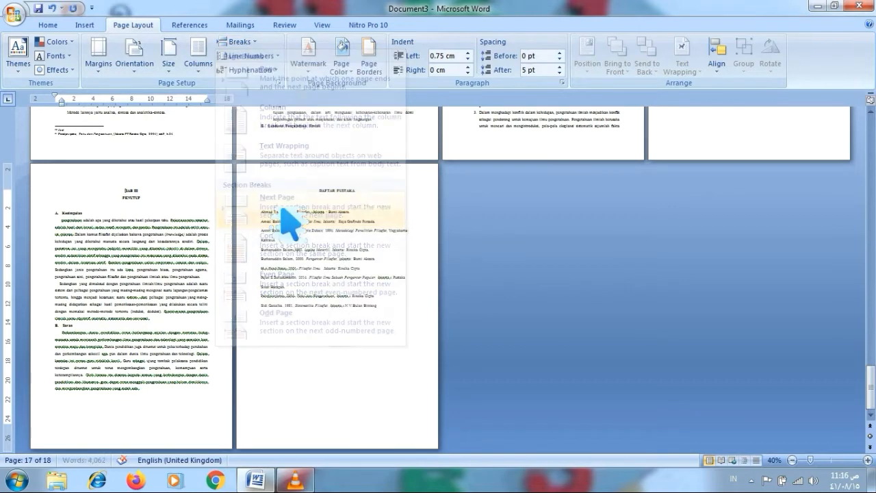
- Open the header areas on the BAB III and DAFTAR PUSTAKA pages and check their Section 5 header and footer labels
{"action": "double_click", "coordinate": [137, 186]}
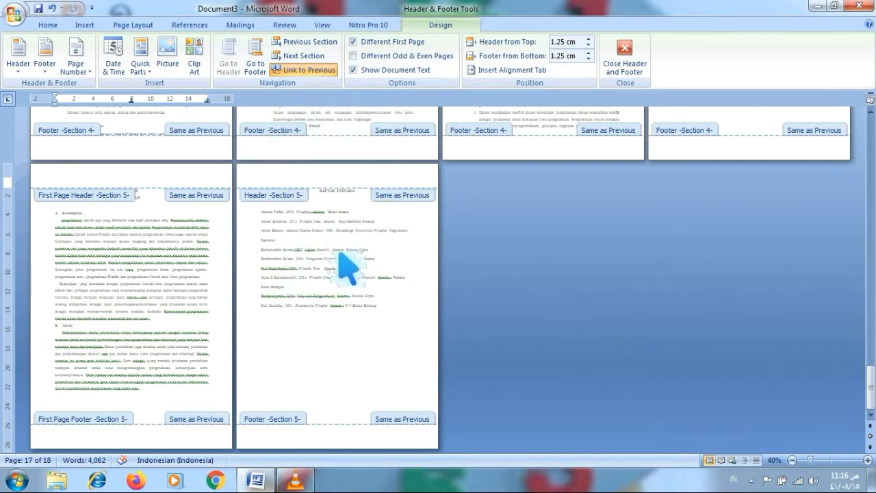
{"action": "double_click", "coordinate": [332, 199]}
{"action": "left_click", "coordinate": [331, 195]}
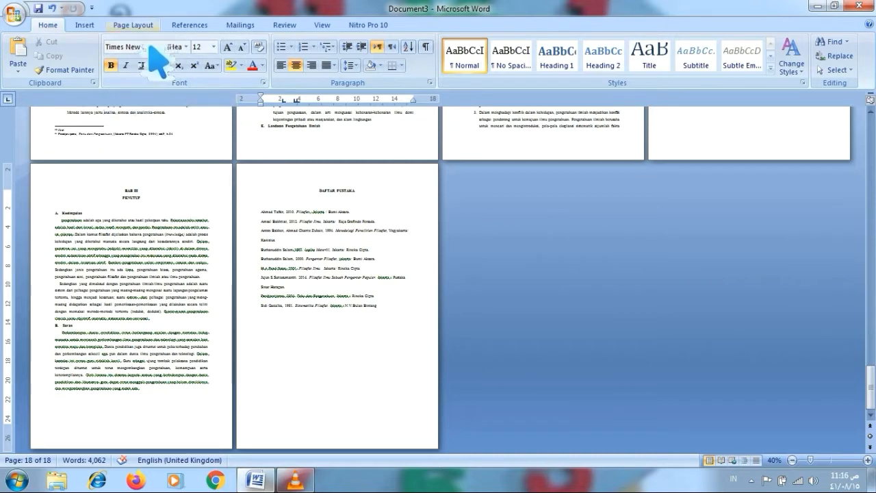
{"action": "double_click", "coordinate": [302, 179]}
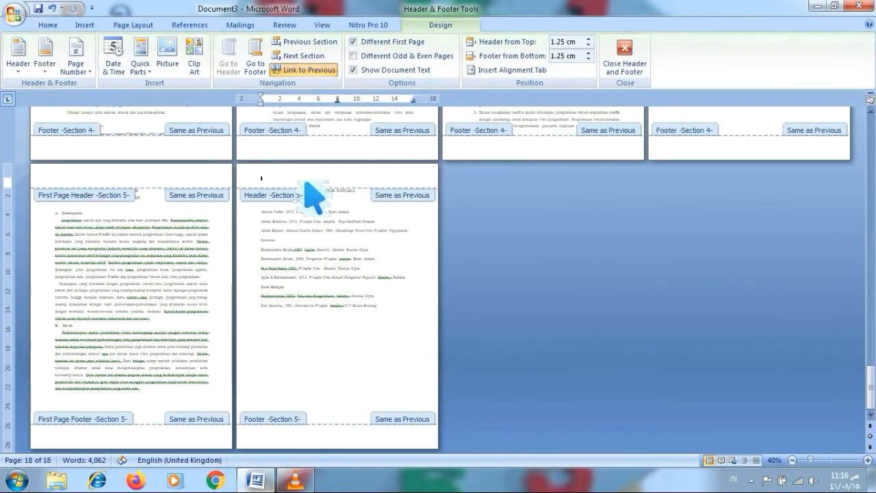
- Return to the body text and insert a Next Page section break directly before the DAFTAR PUSTAKA heading
{"action": "double_click", "coordinate": [340, 212]}
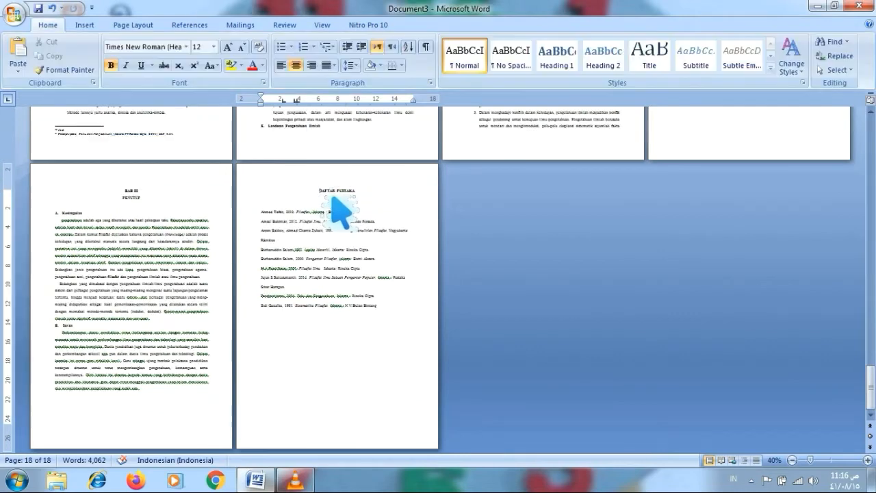
{"action": "left_click", "coordinate": [156, 25]}
{"action": "left_click", "coordinate": [247, 43]}
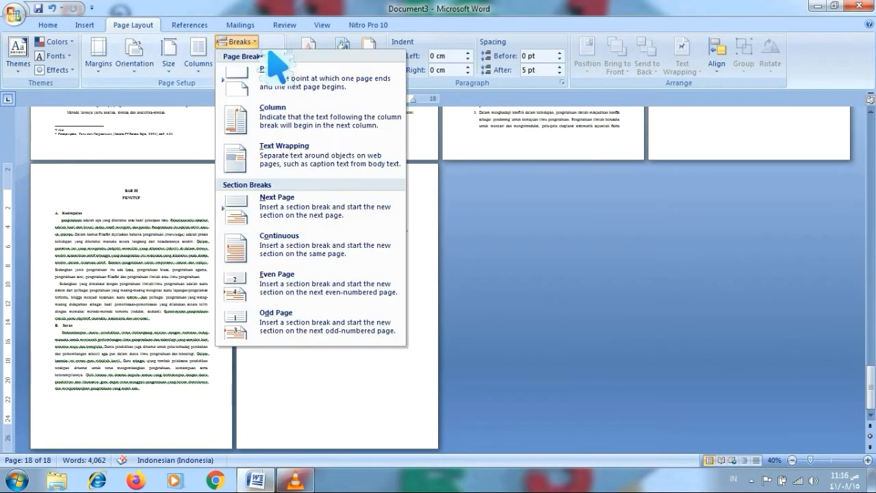
{"action": "left_click", "coordinate": [274, 205]}
- Turn off Different First Page for Section 6 and unlink its header and footer from the previous section
{"action": "double_click", "coordinate": [310, 193]}
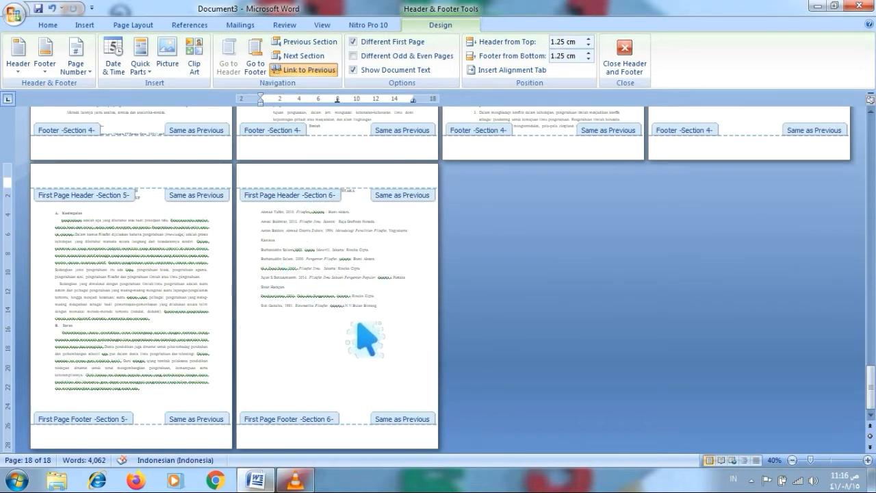
{"action": "left_click", "coordinate": [354, 42]}
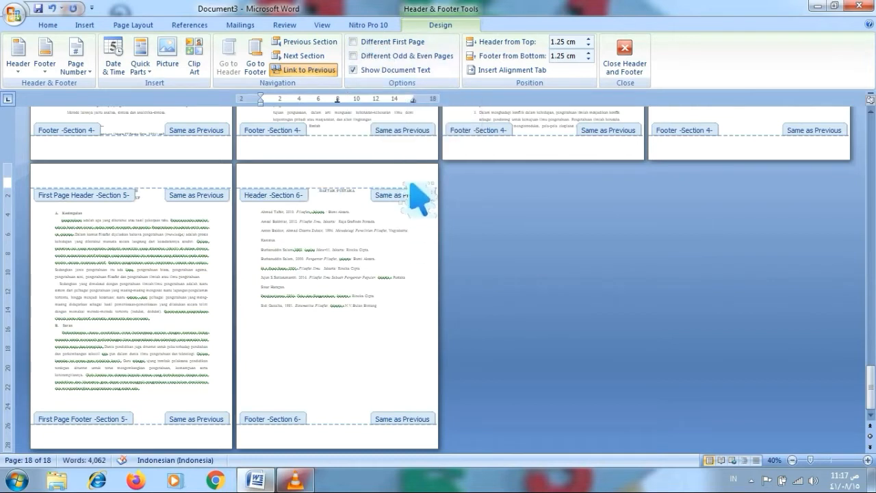
{"action": "left_click", "coordinate": [324, 71]}
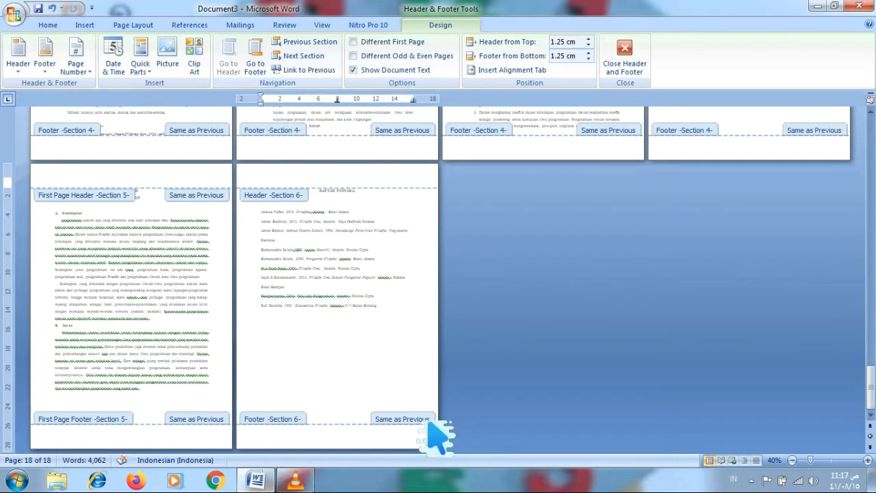
{"action": "left_click", "coordinate": [395, 442]}
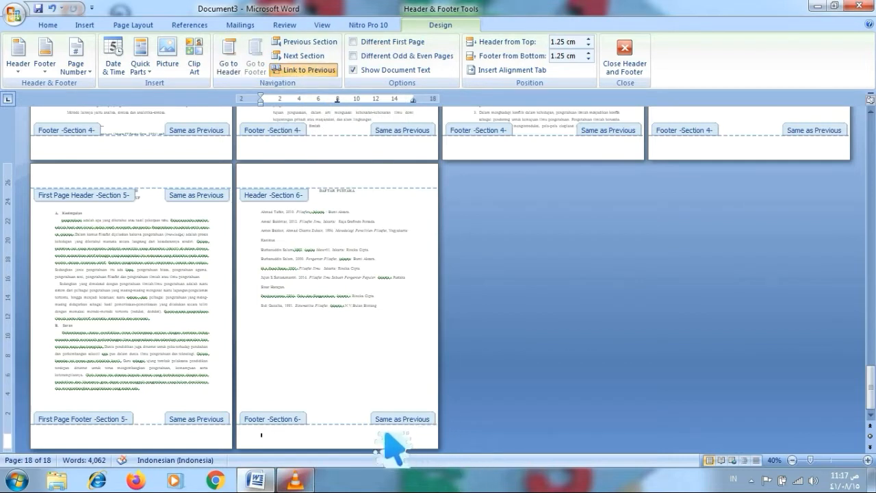
{"action": "left_click", "coordinate": [321, 71]}
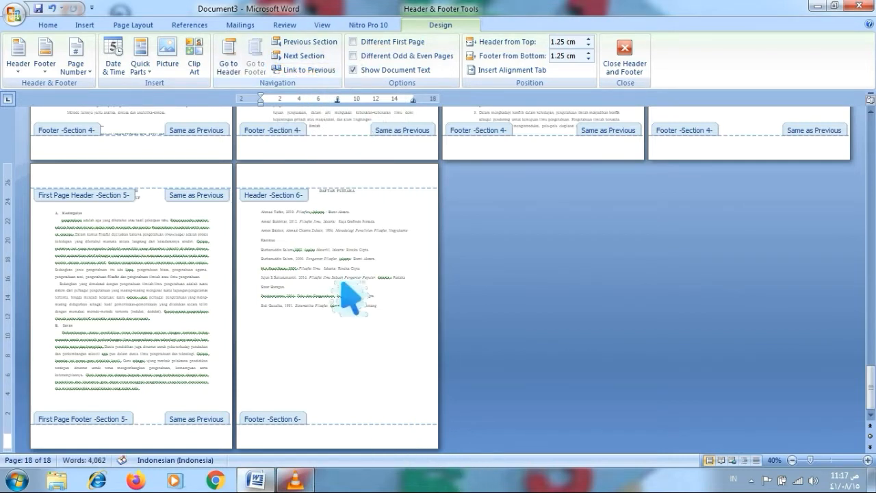
- Review the header and footer labels of all sections from the cover to DAFTAR PUSTAKA and return to the body text
{"action": "left_click_drag", "start_coordinate": [871, 389], "coordinate": [871, 156]}
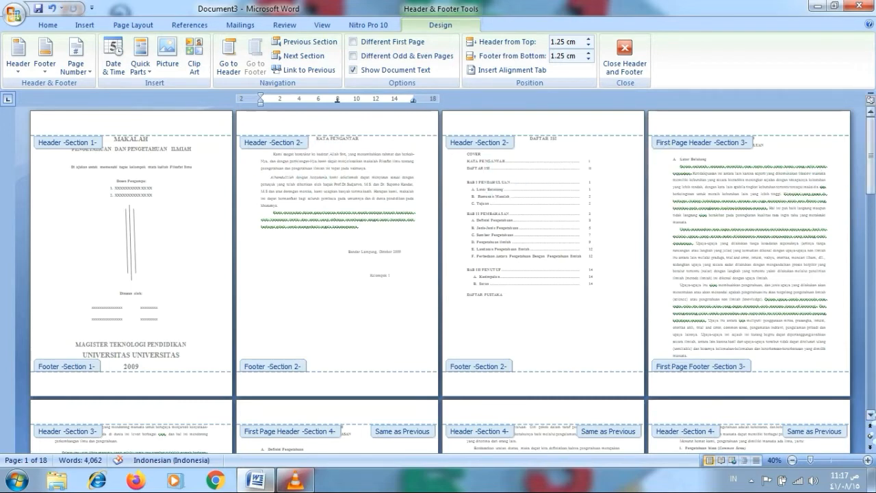
{"action": "scroll", "coordinate": [438, 281], "scroll_direction": "down", "scroll_amount": 5}
{"action": "scroll", "coordinate": [438, 280], "scroll_direction": "down", "scroll_amount": 2}
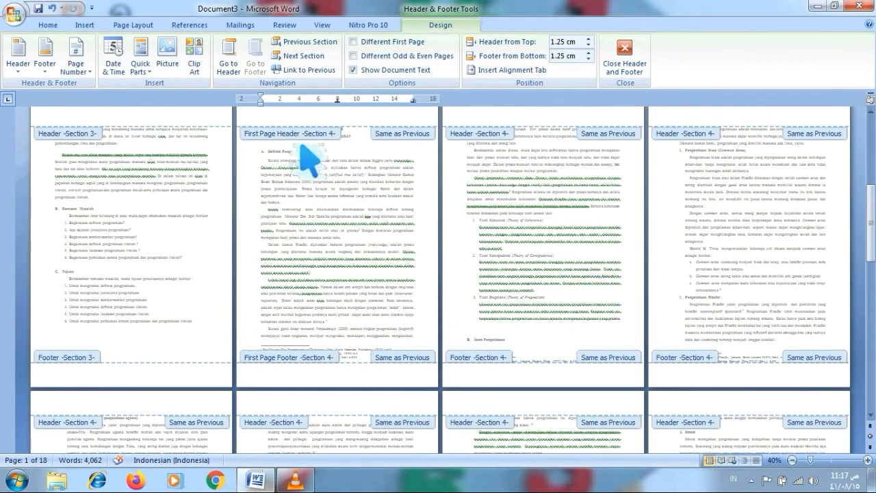
{"action": "left_click_drag", "start_coordinate": [870, 250], "coordinate": [870, 358]}
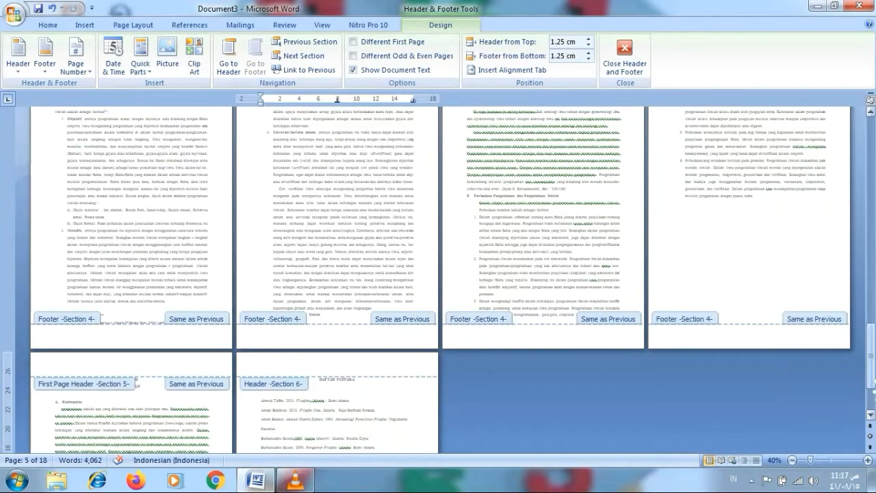
{"action": "left_click", "coordinate": [113, 410]}
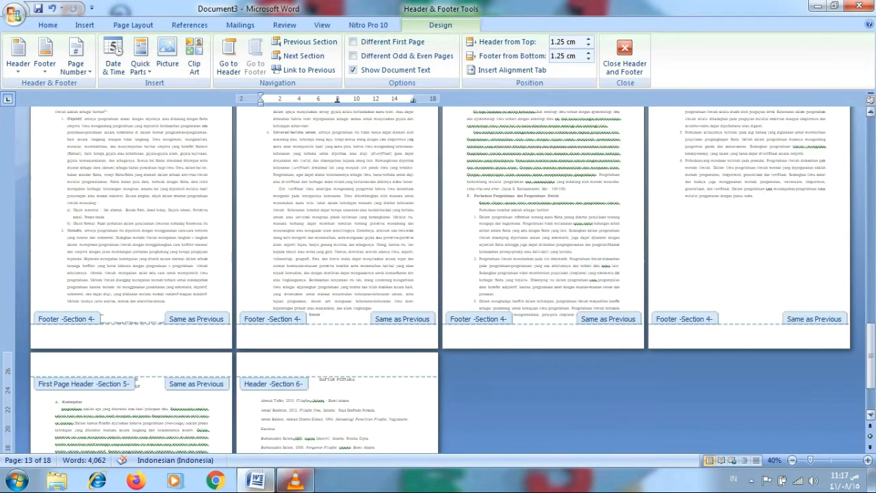
{"action": "scroll", "coordinate": [438, 279], "scroll_direction": "up", "scroll_amount": 5}
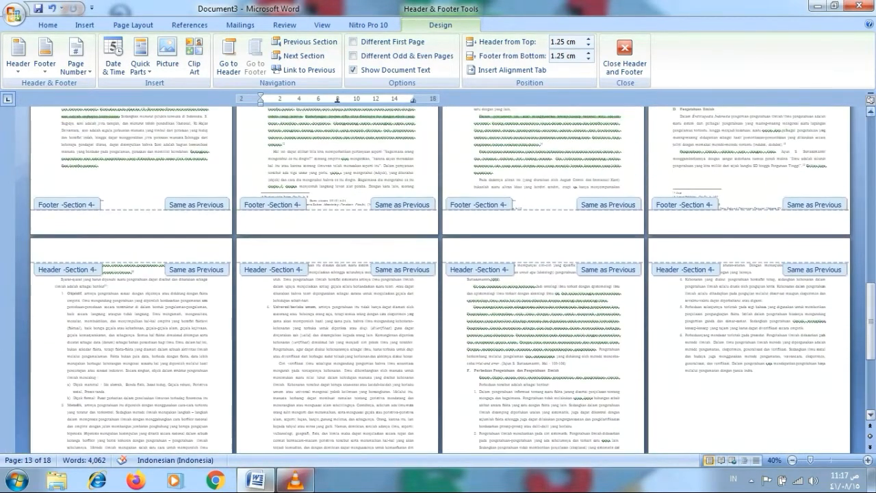
{"action": "scroll", "coordinate": [438, 279], "scroll_direction": "up", "scroll_amount": 5}
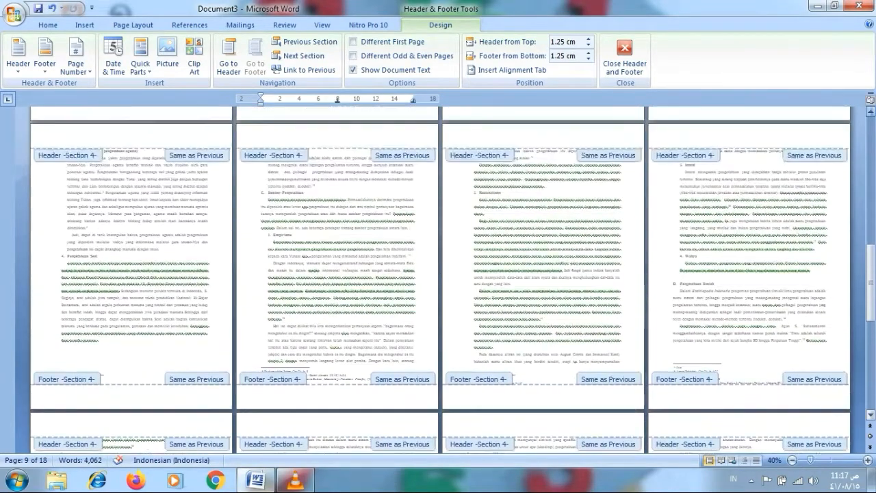
{"action": "scroll", "coordinate": [438, 279], "scroll_direction": "up", "scroll_amount": 2}
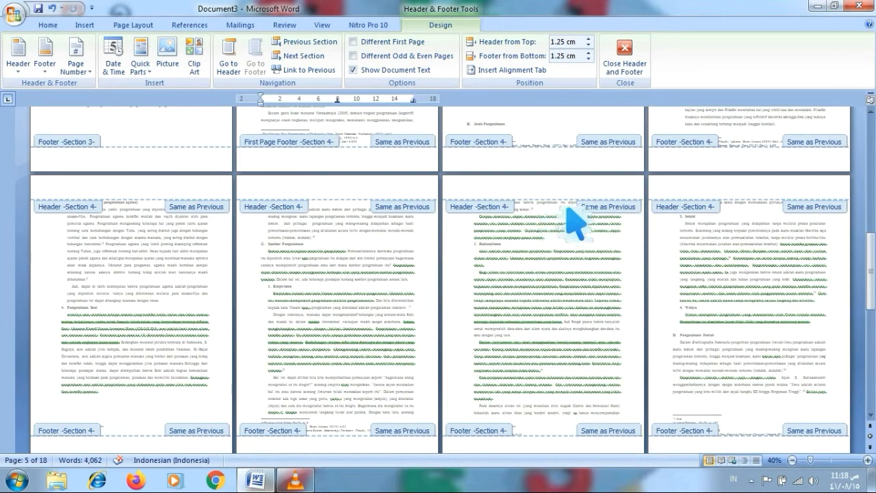
{"action": "left_click_drag", "start_coordinate": [870, 249], "coordinate": [871, 133]}
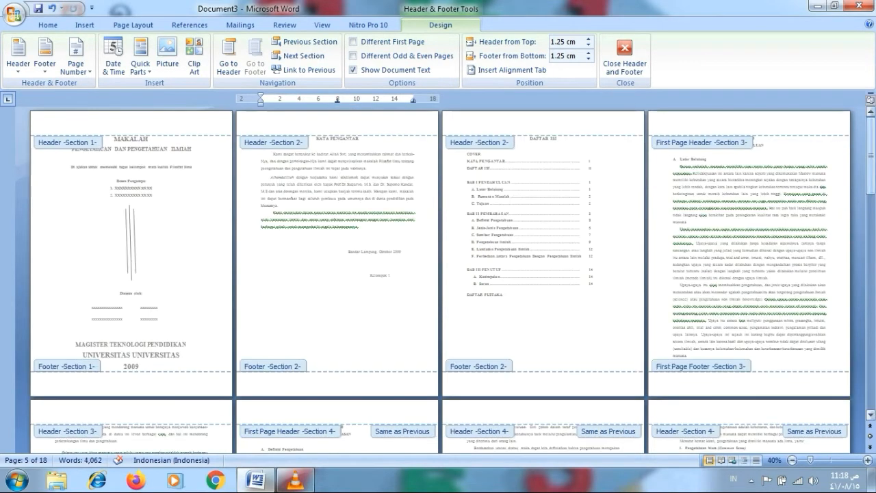
{"action": "left_click", "coordinate": [100, 160]}
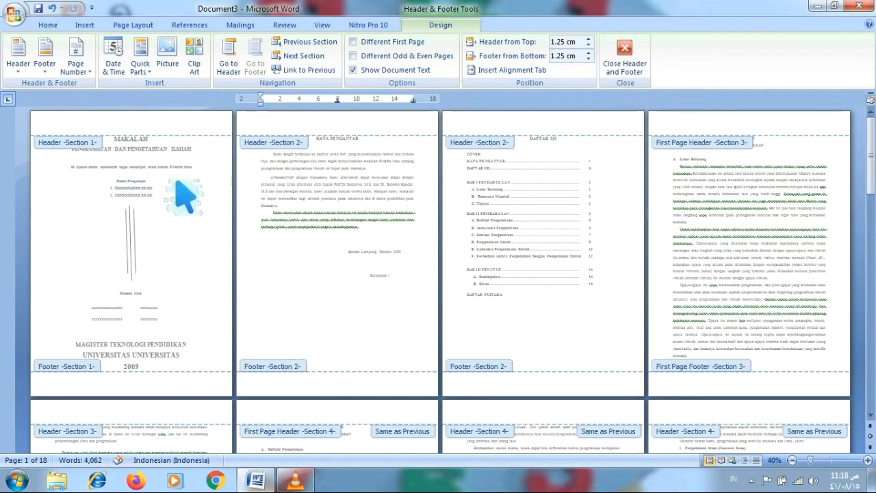
{"action": "double_click", "coordinate": [150, 164]}
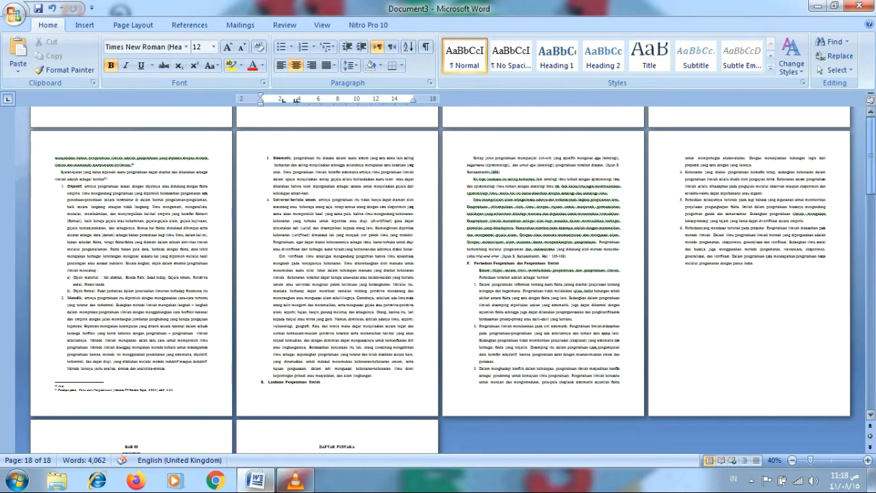
- Insert a Plain Number 2 page number at the bottom of the Section 2 pages, starting from the KATA PENGANTAR footer
{"action": "key", "text": "ctrl+Home"}
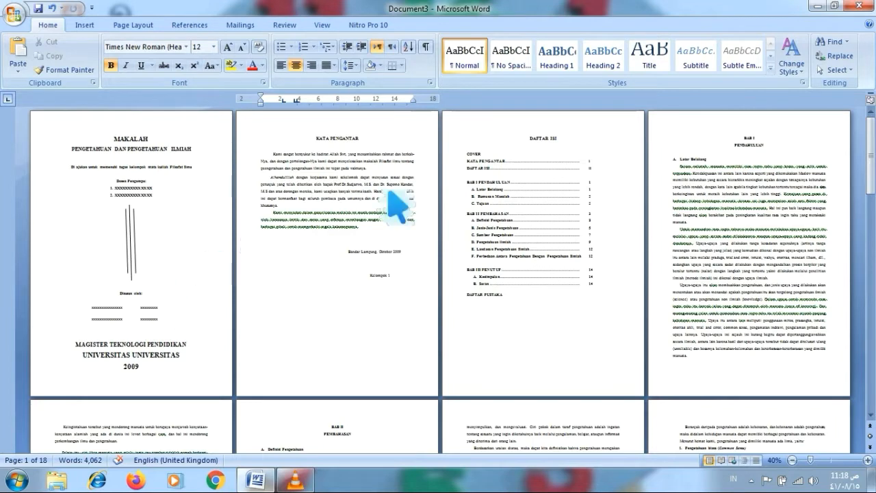
{"action": "left_click", "coordinate": [317, 139]}
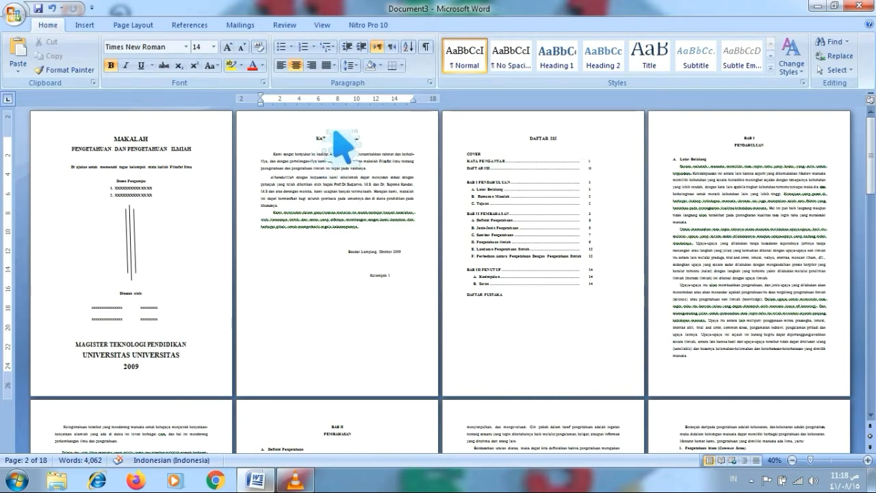
{"action": "double_click", "coordinate": [334, 132]}
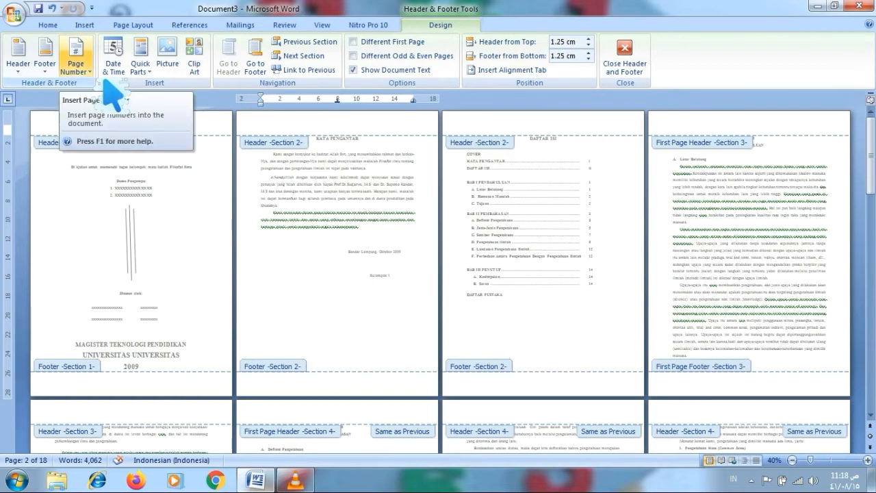
{"action": "left_click", "coordinate": [355, 393]}
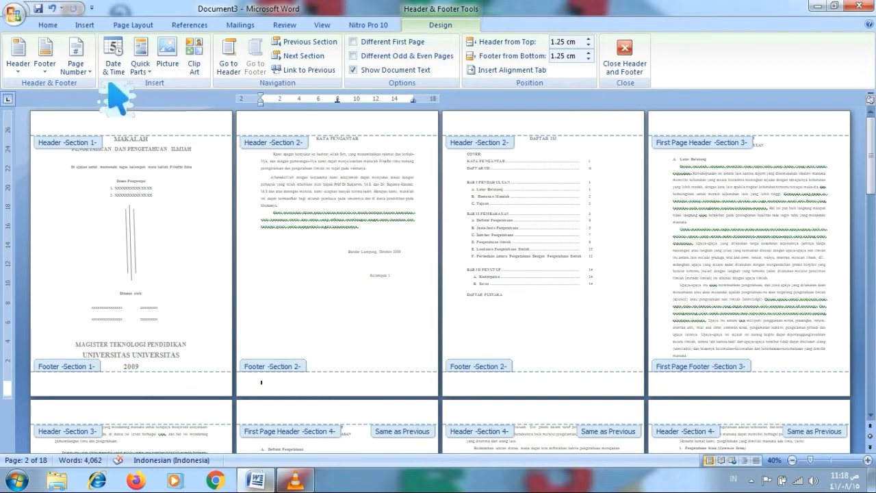
{"action": "left_click", "coordinate": [76, 62]}
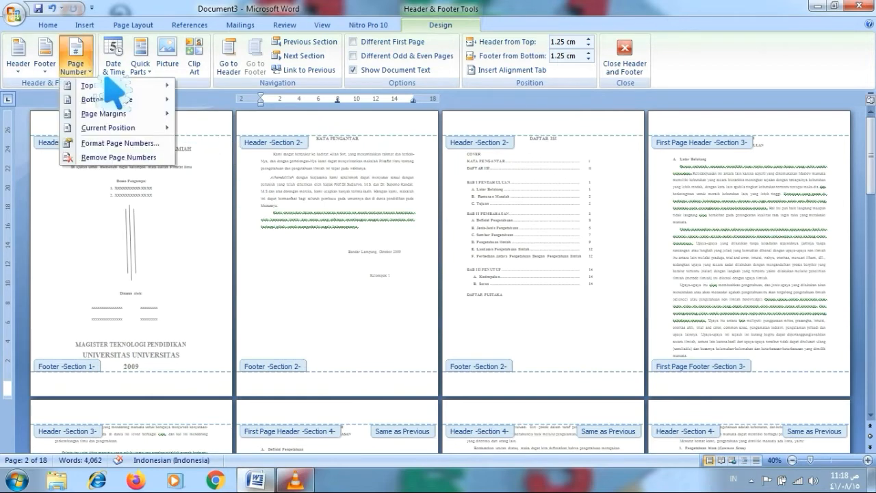
{"action": "mouse_move", "coordinate": [107, 100]}
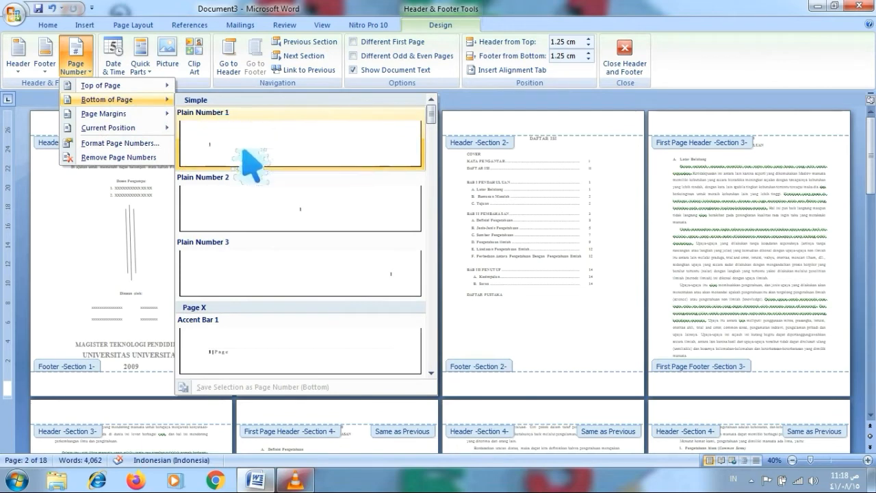
{"action": "left_click", "coordinate": [307, 226]}
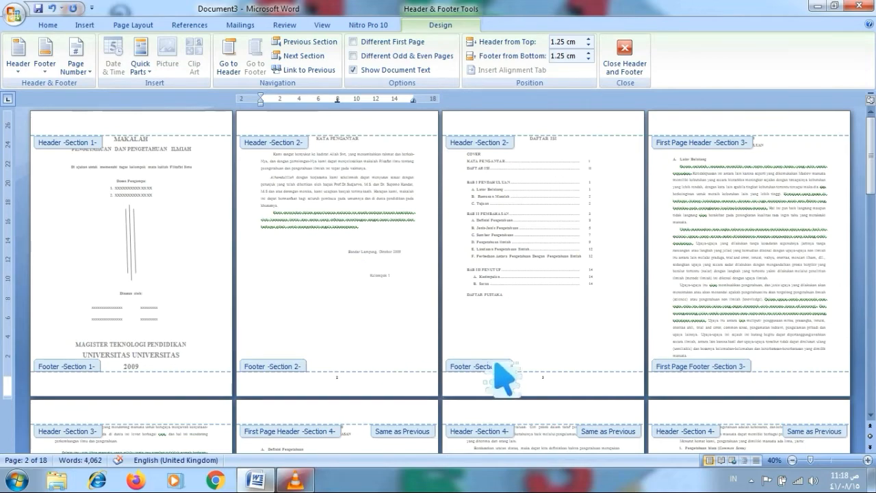
{"action": "left_click_drag", "start_coordinate": [810, 460], "coordinate": [826, 460]}
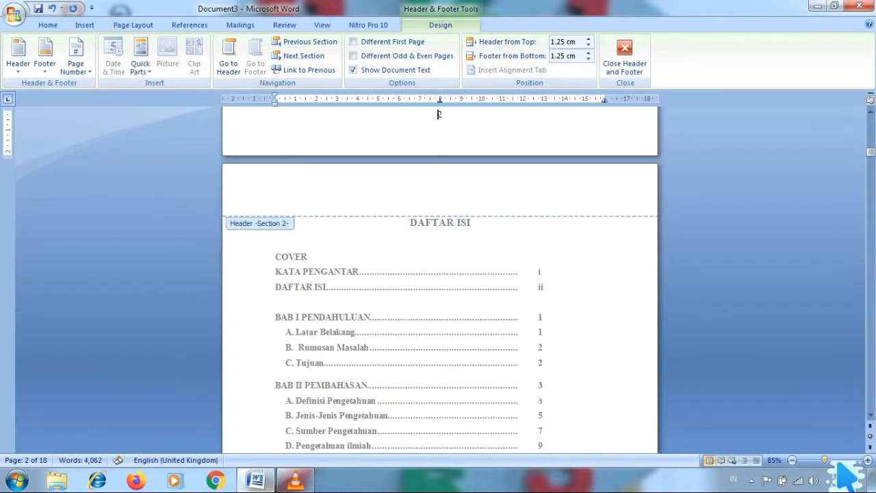
- Format the Section 2 page numbers as i, ii, iii and start the numbering at i
{"action": "mouse_move", "coordinate": [871, 155]}
{"action": "left_mouse_down"}
{"action": "mouse_move", "coordinate": [872, 131]}
{"action": "mouse_move", "coordinate": [871, 146]}
{"action": "left_mouse_up"}
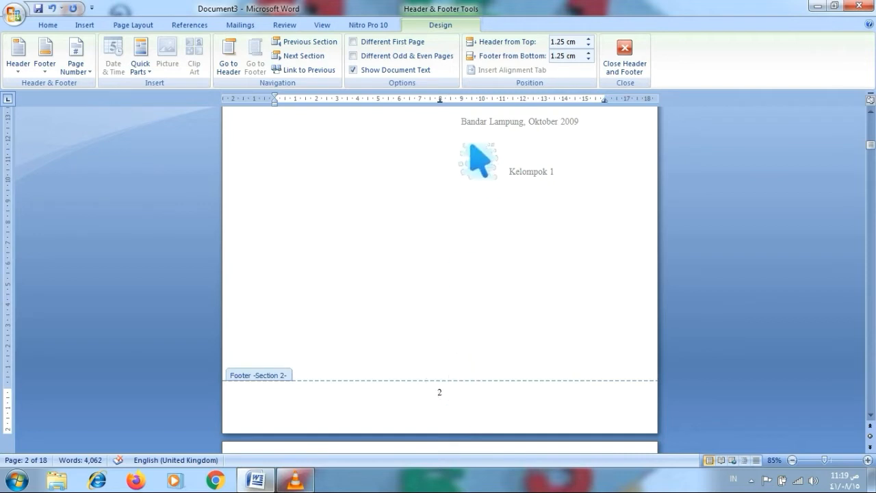
{"action": "left_click", "coordinate": [89, 74]}
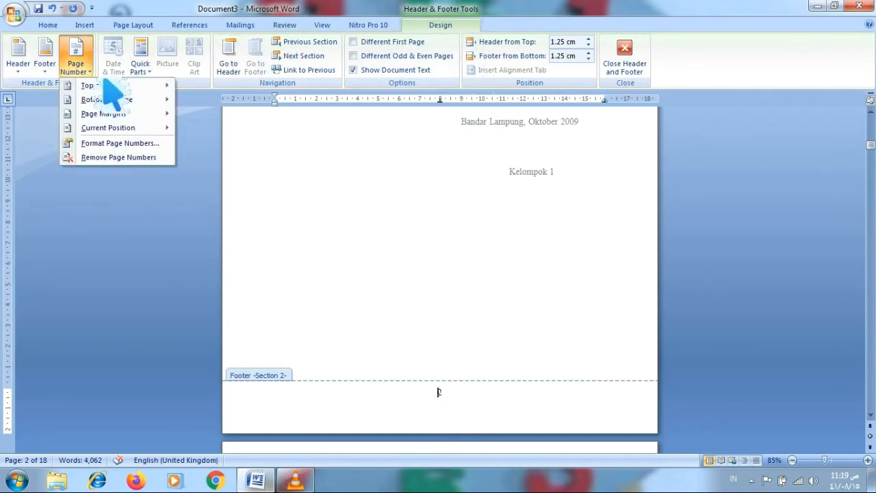
{"action": "left_click", "coordinate": [133, 145]}
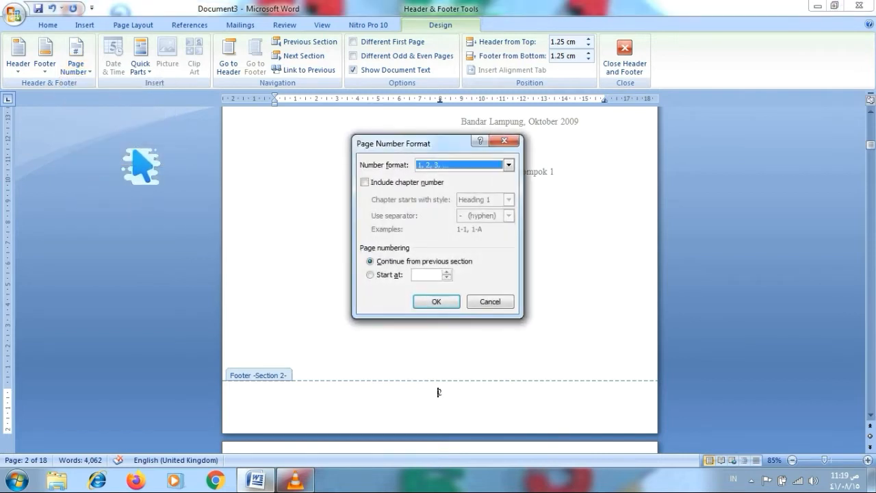
{"action": "left_click", "coordinate": [508, 165]}
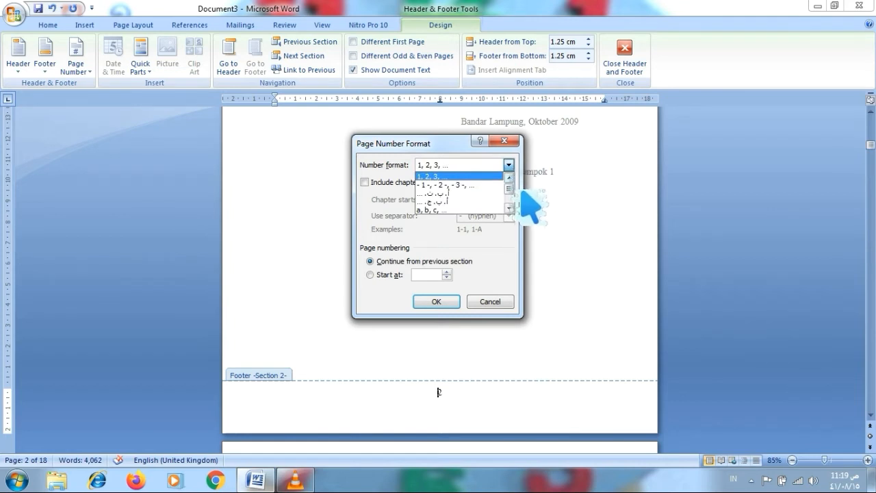
{"action": "scroll", "coordinate": [522, 198], "scroll_direction": "down", "scroll_amount": 1}
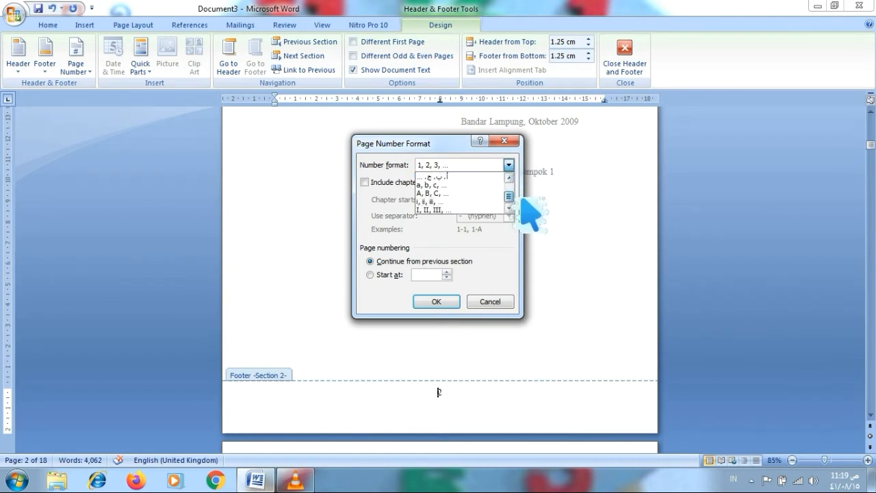
{"action": "left_click", "coordinate": [436, 202]}
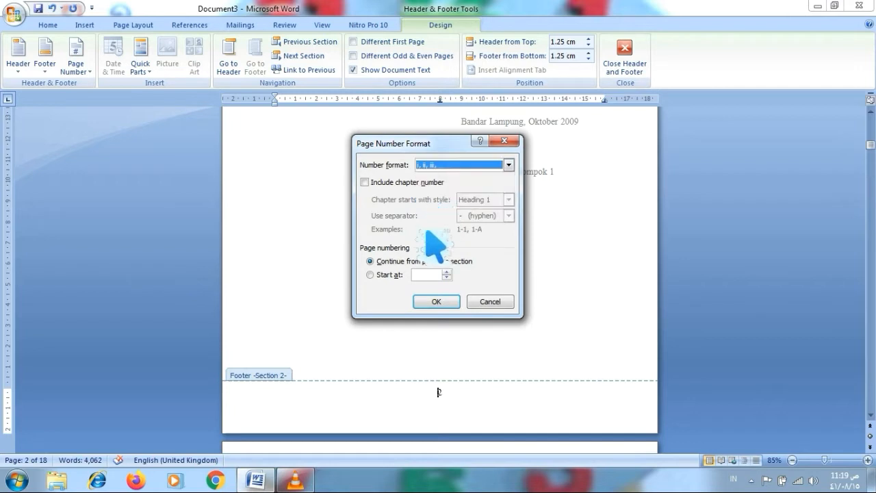
{"action": "left_click", "coordinate": [392, 275]}
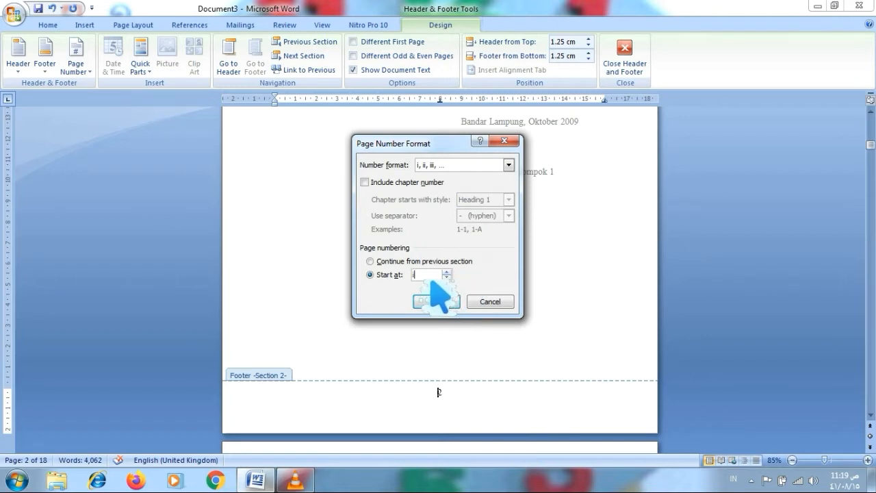
{"action": "left_click", "coordinate": [436, 301]}
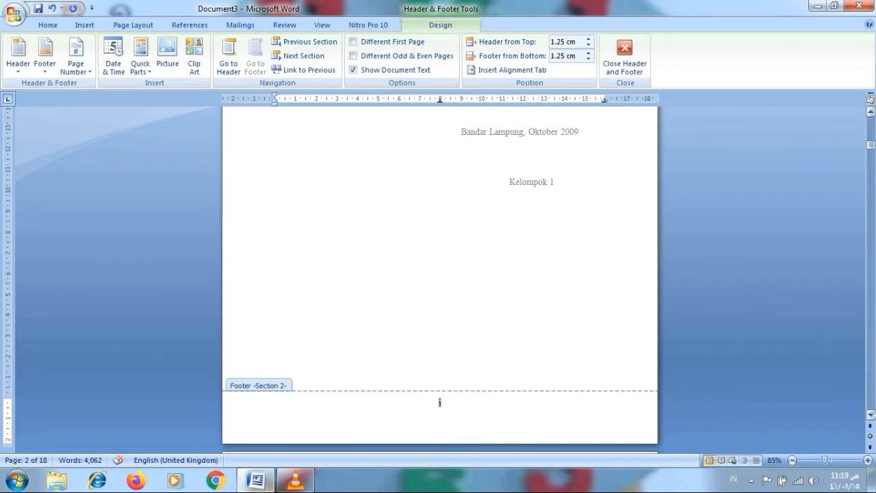
- Check the page number on the DAFTAR ISI page and the first page header and footer of BAB I
{"action": "scroll", "coordinate": [439, 274], "scroll_direction": "down", "scroll_amount": 5}
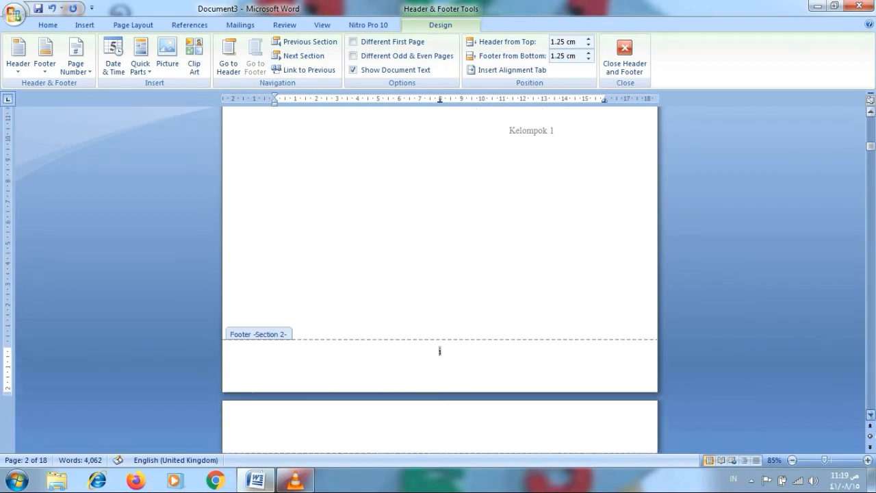
{"action": "scroll", "coordinate": [440, 217], "scroll_direction": "down", "scroll_amount": 9}
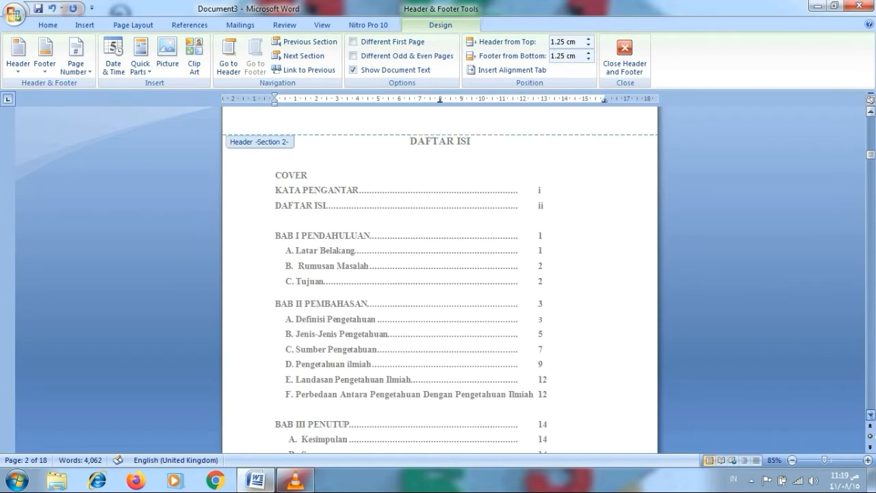
{"action": "scroll", "coordinate": [439, 274], "scroll_direction": "down", "scroll_amount": 3}
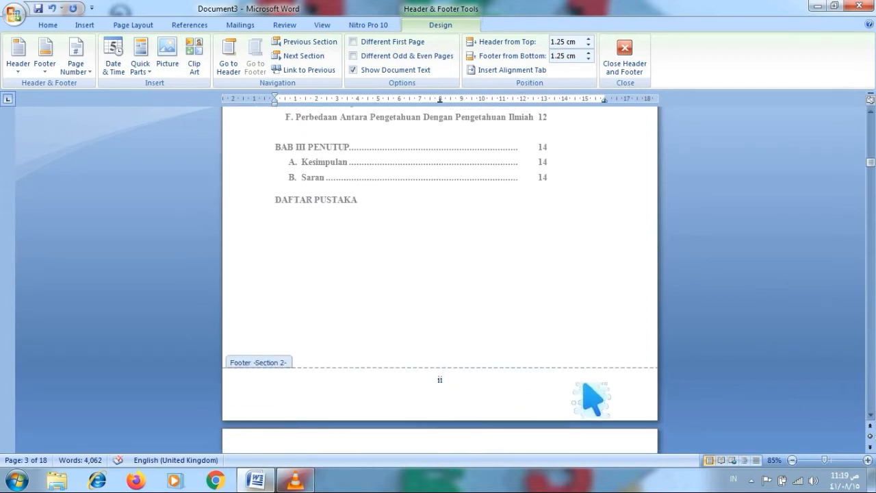
{"action": "scroll", "coordinate": [871, 414], "scroll_direction": "down", "scroll_amount": 6}
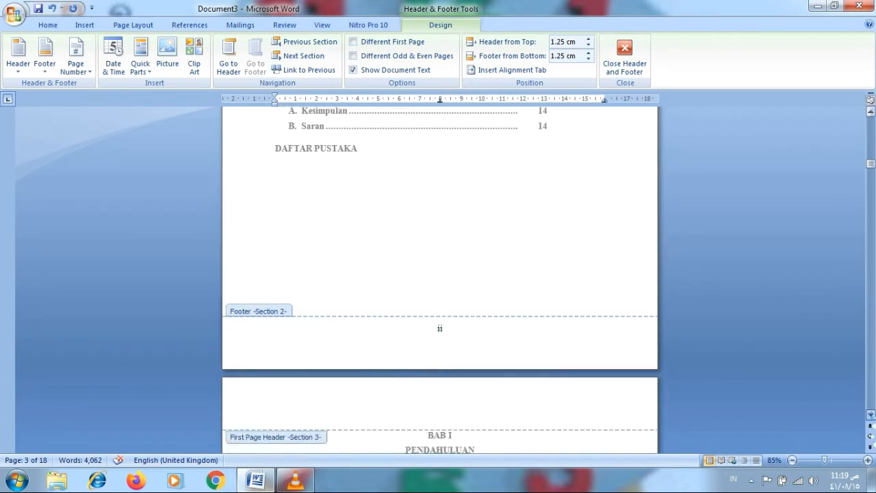
{"action": "scroll", "coordinate": [870, 414], "scroll_direction": "down", "scroll_amount": 5}
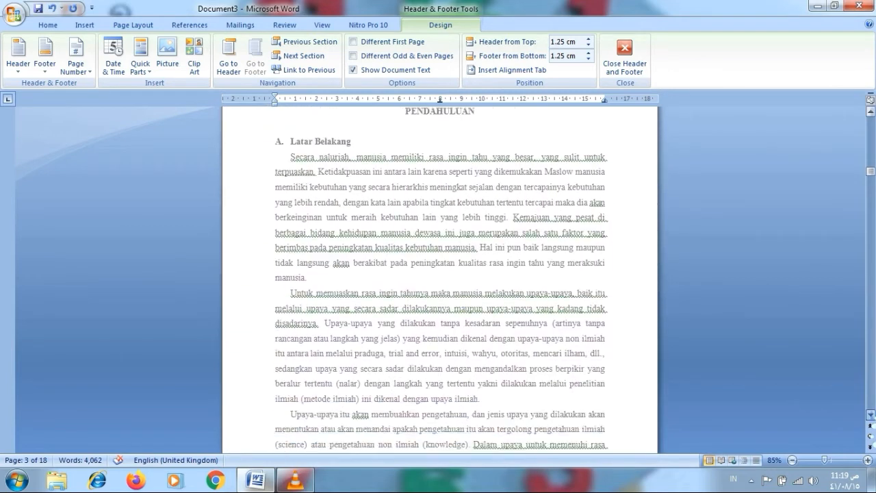
{"action": "scroll", "coordinate": [871, 414], "scroll_direction": "down", "scroll_amount": 5}
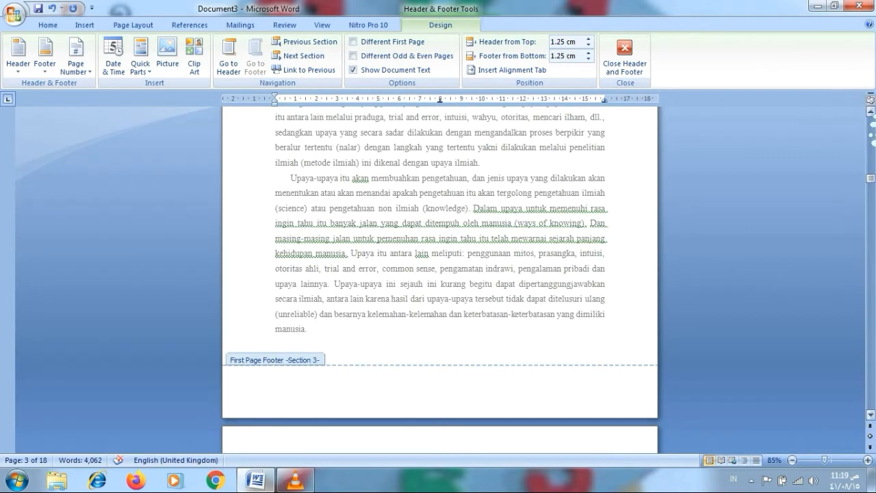
{"action": "scroll", "coordinate": [440, 273], "scroll_direction": "up", "scroll_amount": 5}
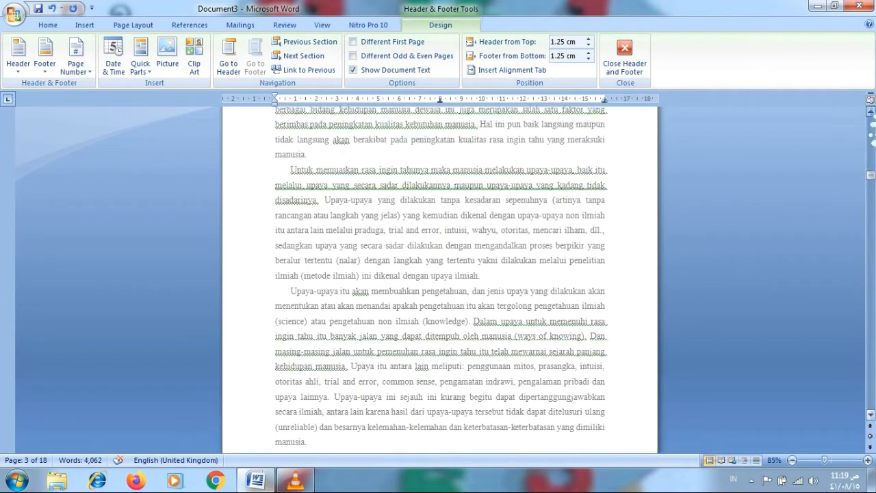
{"action": "scroll", "coordinate": [439, 274], "scroll_direction": "up", "scroll_amount": 3}
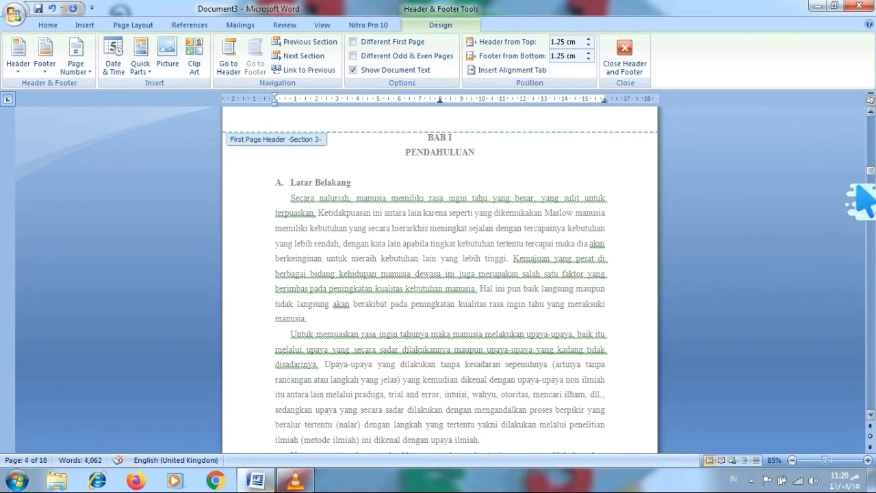
- Try to insert a Plain Number 2 page number at the bottom of the first BAB I page from its header
{"action": "left_click", "coordinate": [538, 169]}
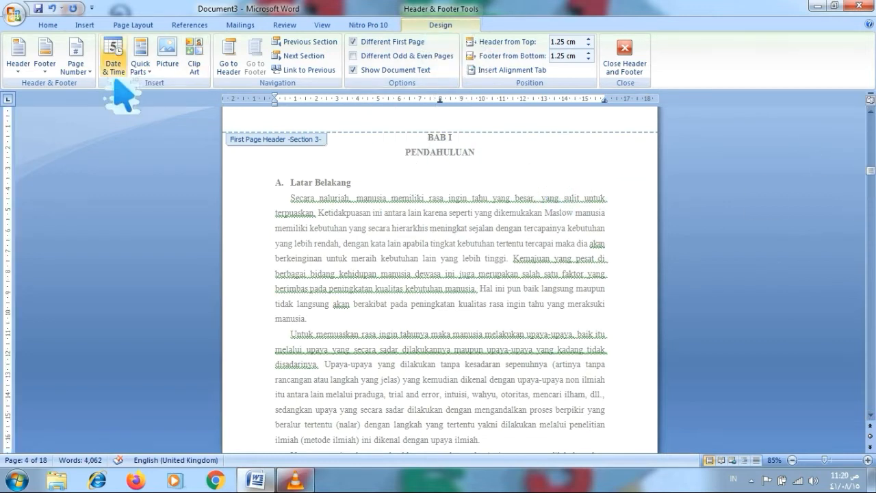
{"action": "left_click", "coordinate": [87, 69]}
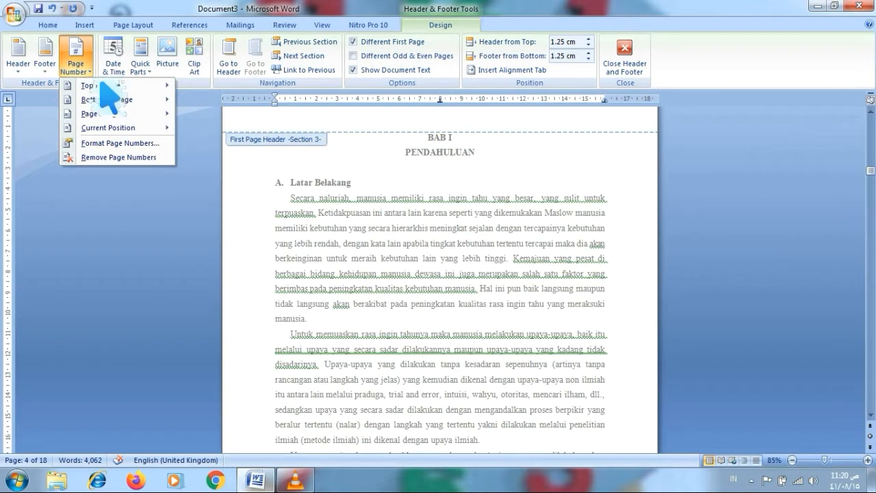
{"action": "mouse_move", "coordinate": [104, 100]}
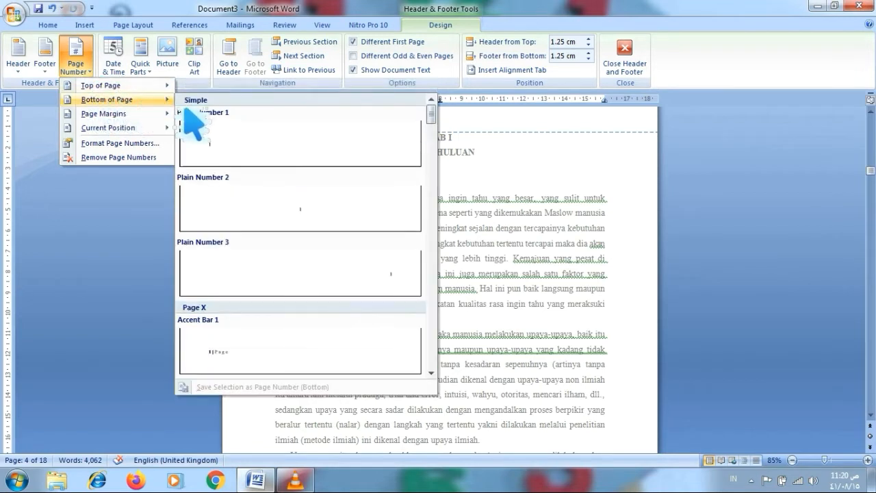
{"action": "left_click", "coordinate": [282, 223]}
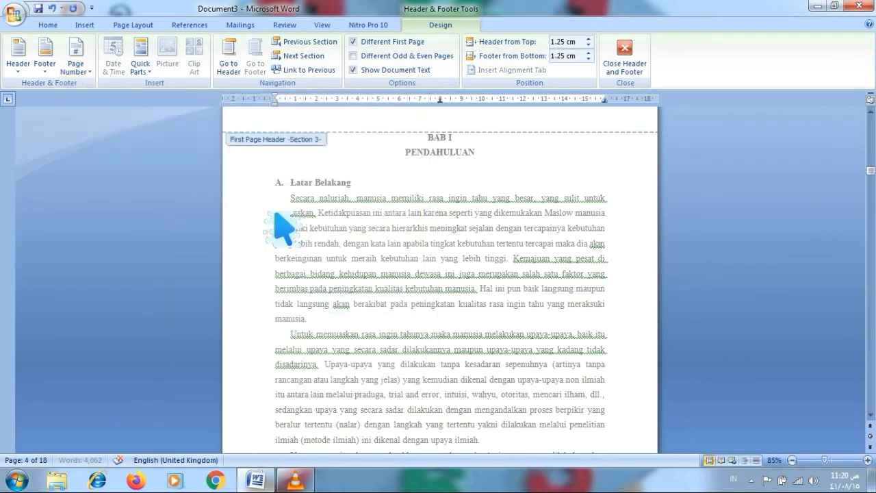
{"action": "left_click", "coordinate": [871, 416]}
{"action": "left_click", "coordinate": [872, 415]}
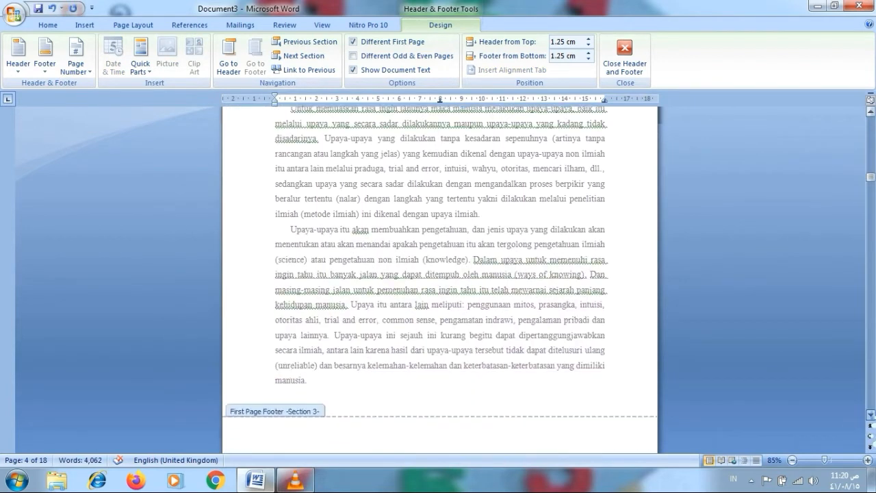
{"action": "left_click", "coordinate": [871, 416]}
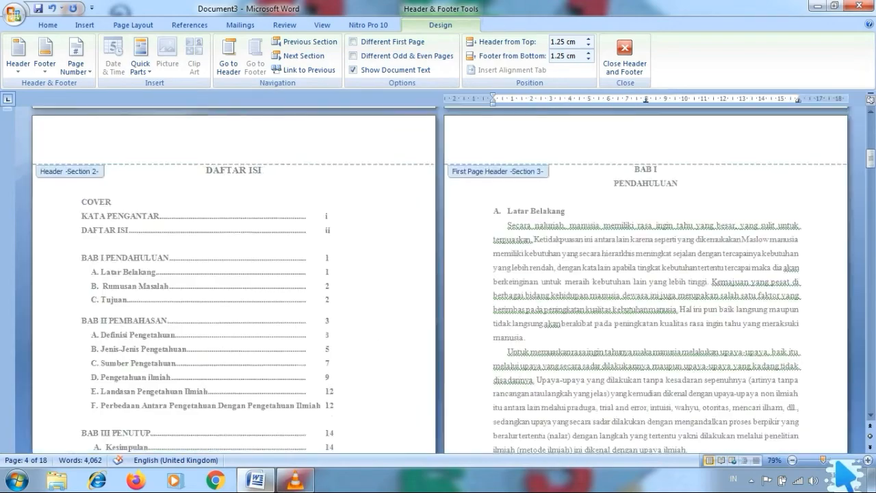
- Set the Section 3 page numbering to the 1, 2, 3 format, starting at 1
{"action": "left_click_drag", "start_coordinate": [825, 460], "coordinate": [812, 460]}
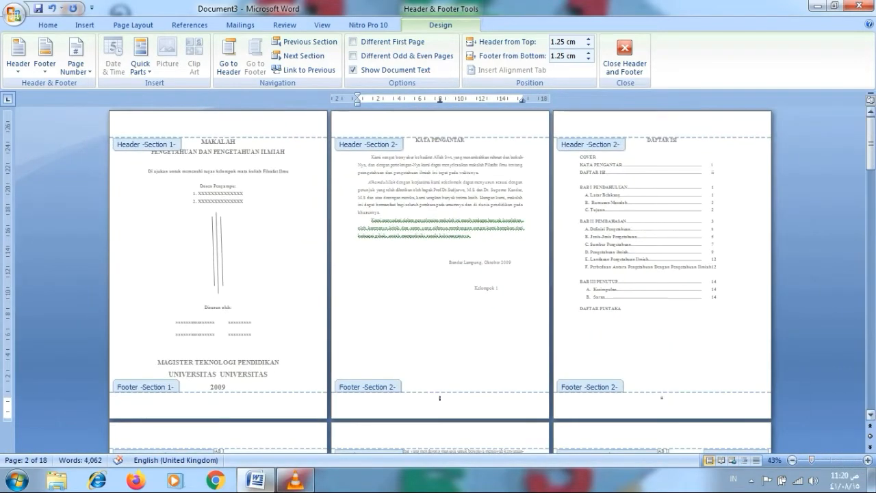
{"action": "left_click_drag", "start_coordinate": [871, 150], "coordinate": [871, 156]}
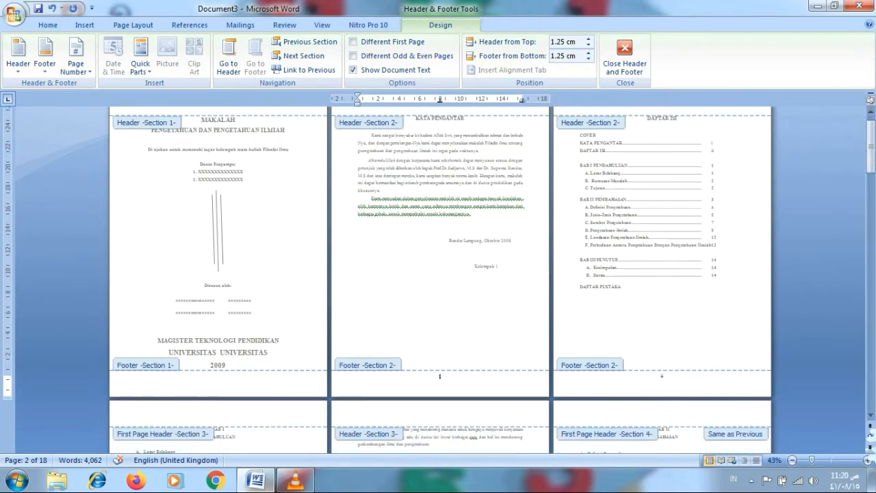
{"action": "scroll", "coordinate": [440, 279], "scroll_direction": "down", "scroll_amount": 4}
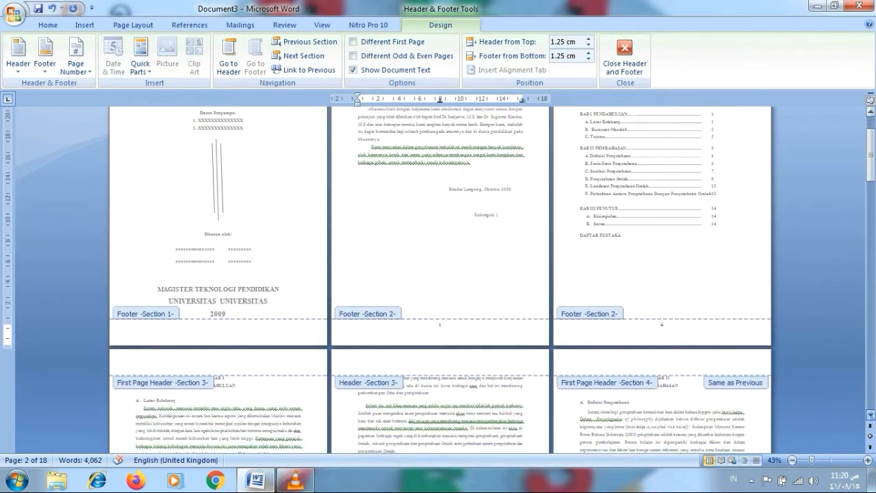
{"action": "scroll", "coordinate": [440, 279], "scroll_direction": "down", "scroll_amount": 5}
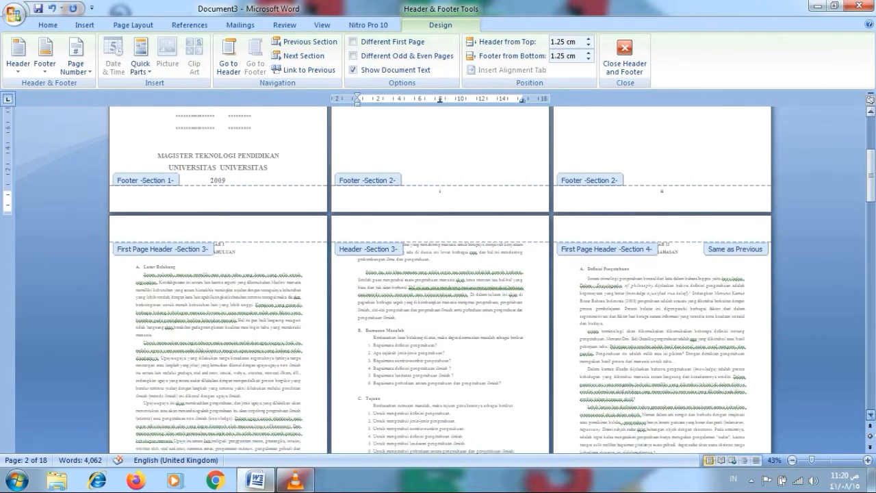
{"action": "scroll", "coordinate": [440, 279], "scroll_direction": "down", "scroll_amount": 1}
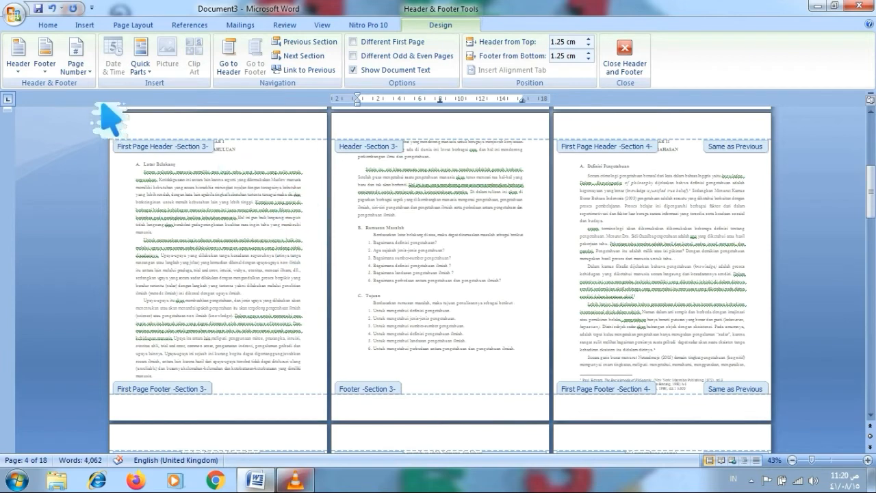
{"action": "left_click", "coordinate": [88, 74]}
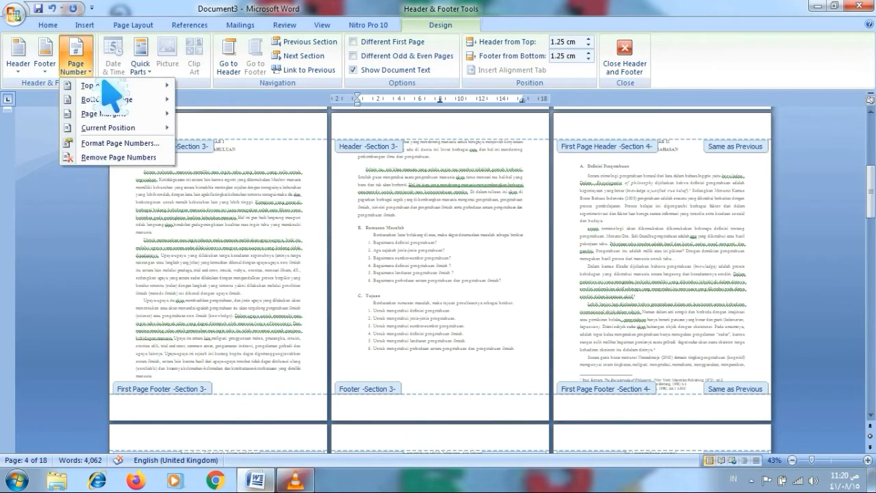
{"action": "left_click", "coordinate": [111, 143]}
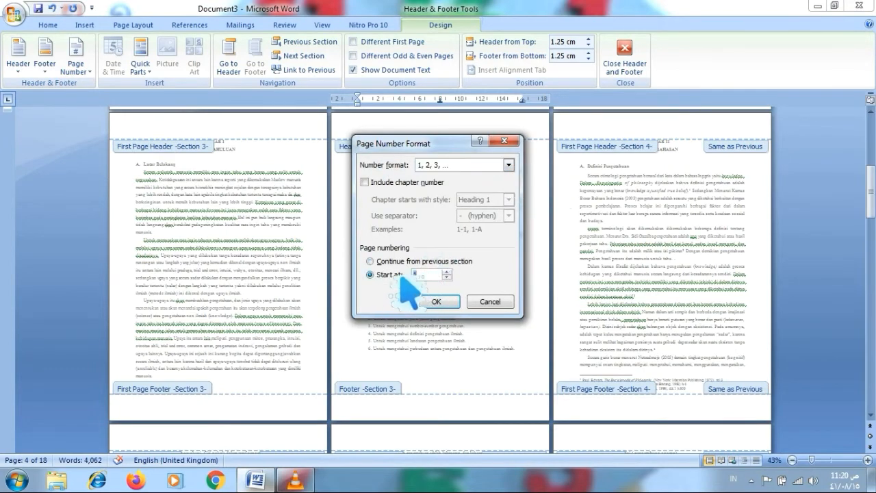
{"action": "left_click", "coordinate": [438, 302]}
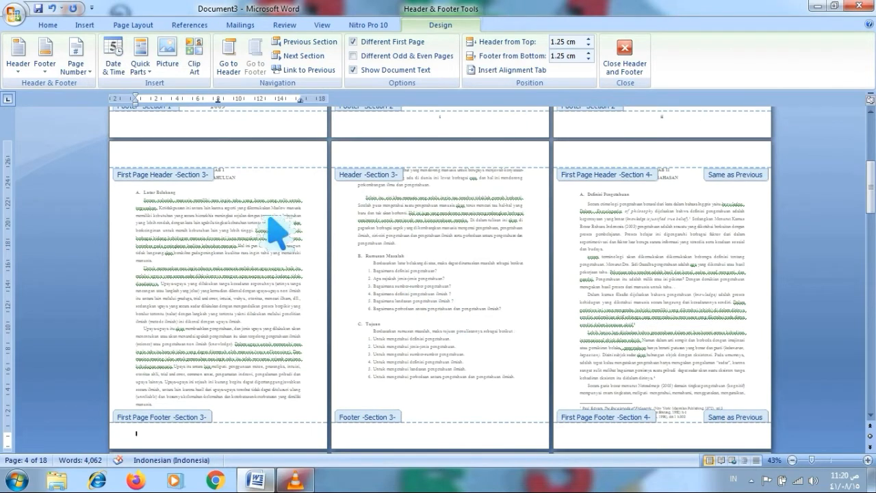
- Insert a Plain Number 2 page number at the bottom of the page in the Section 3 first page footer
{"action": "left_click", "coordinate": [76, 60]}
{"action": "mouse_move", "coordinate": [126, 103]}
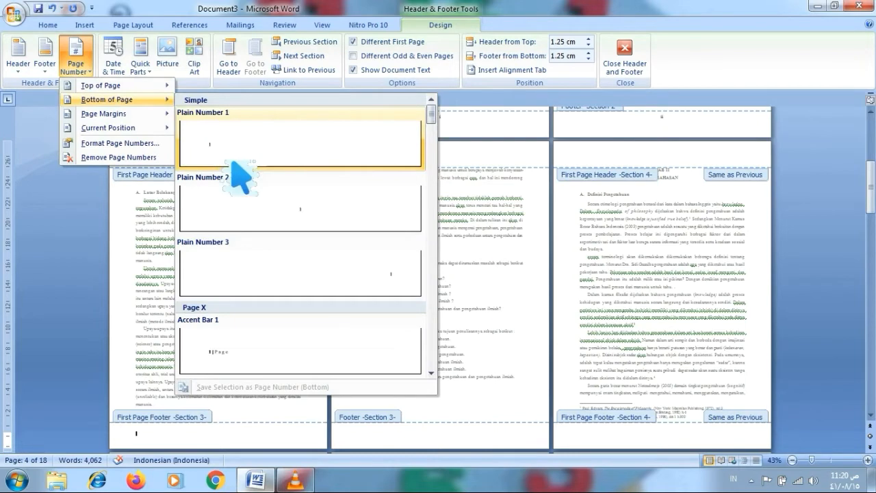
{"action": "left_click", "coordinate": [273, 213]}
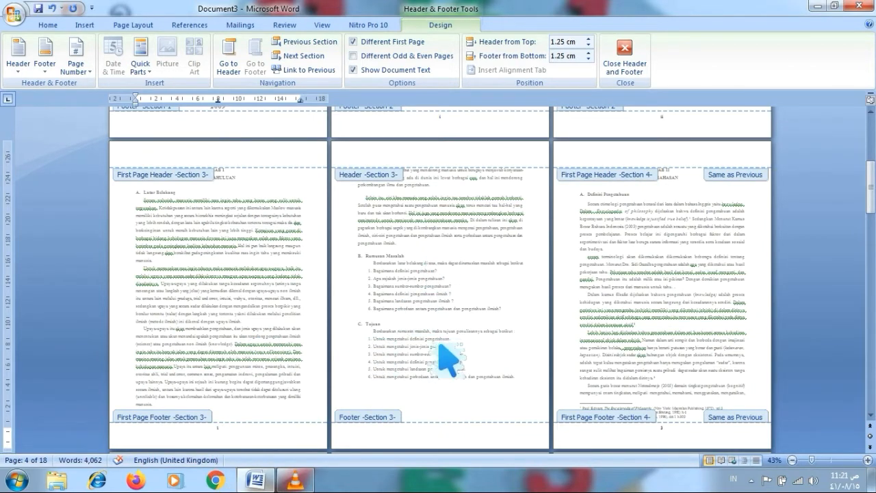
- Insert a Plain Number 3 page number at the top of the page in the Section 3 header on the second BAB I page
{"action": "key", "text": "Down"}
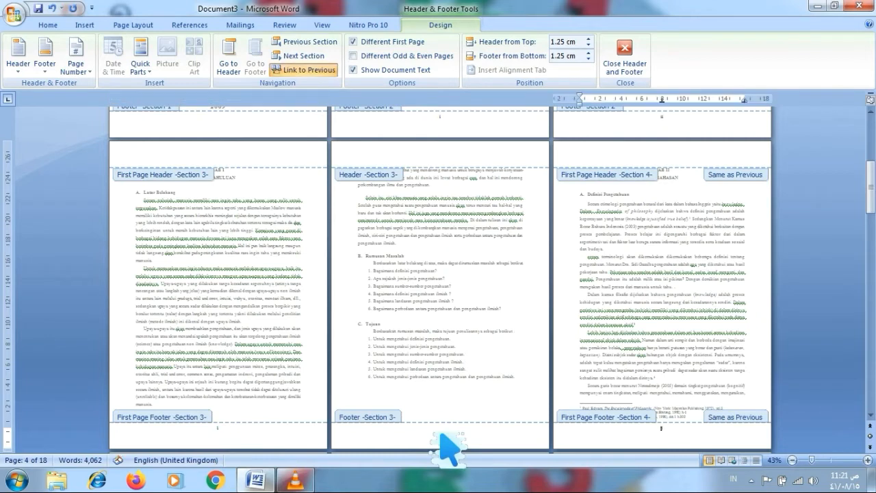
{"action": "left_click", "coordinate": [443, 440]}
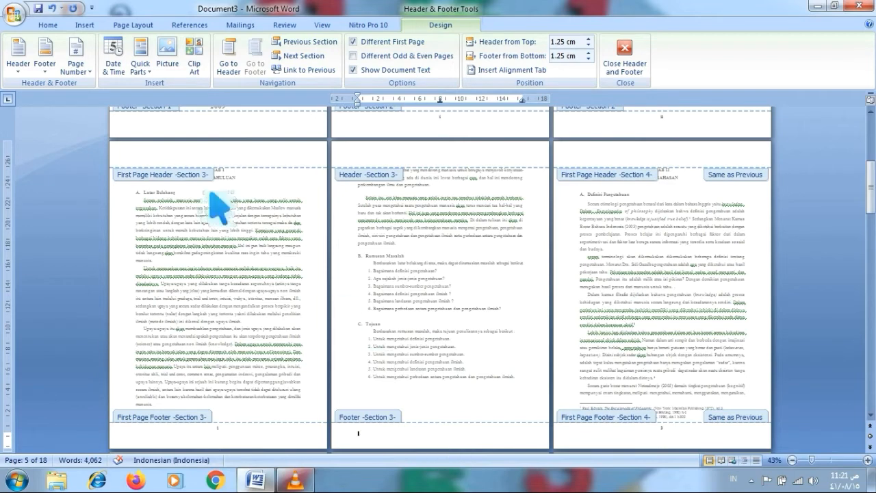
{"action": "left_click", "coordinate": [76, 65]}
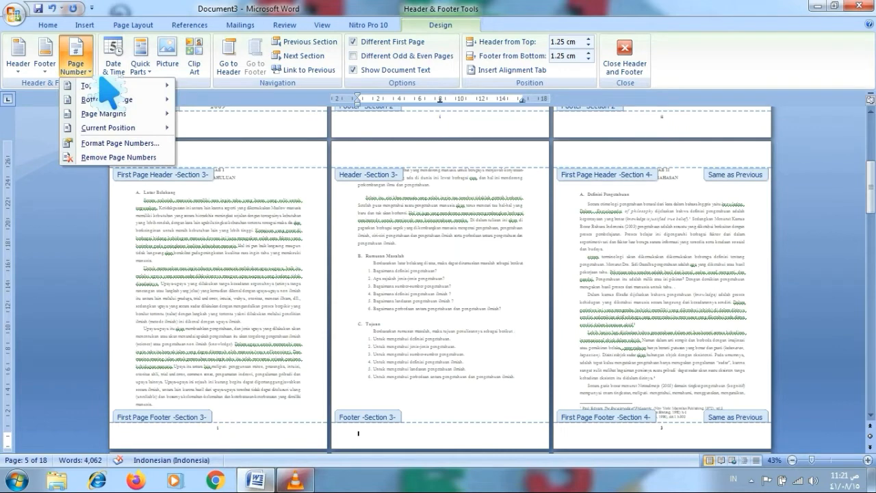
{"action": "mouse_move", "coordinate": [104, 88]}
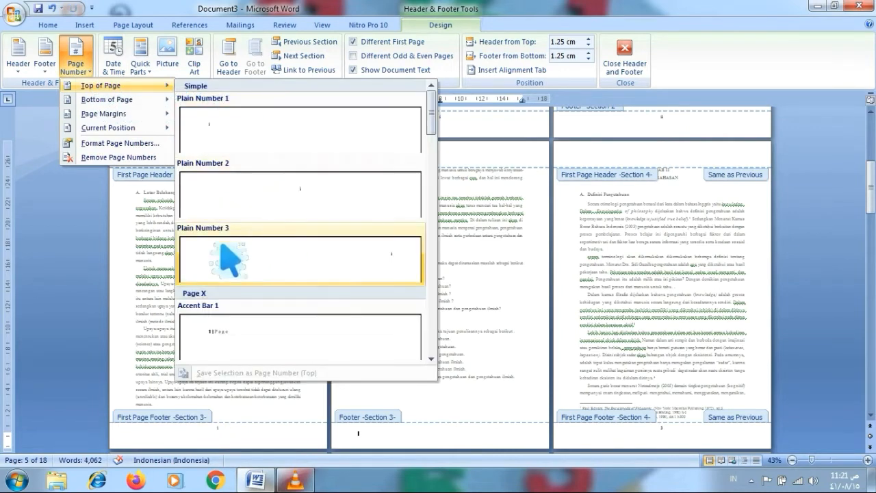
{"action": "left_click", "coordinate": [357, 271]}
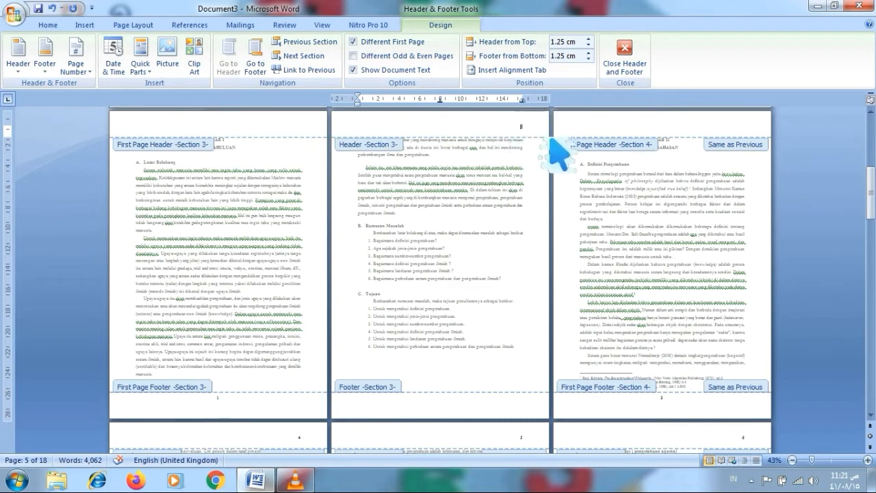
- Insert a Plain Number 2 page number at the bottom of the DAFTAR PUSTAKA page in Section 6, and leave header and footer editing
{"action": "left_click", "coordinate": [684, 397]}
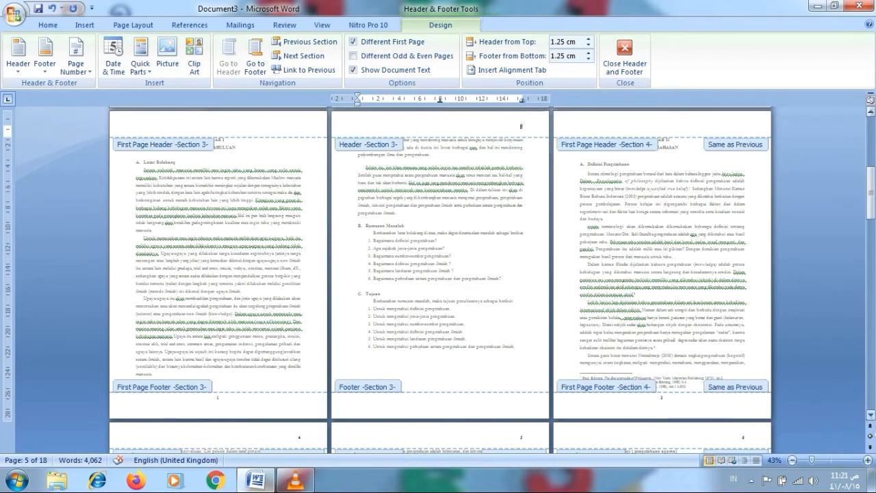
{"action": "scroll", "coordinate": [438, 281], "scroll_direction": "down", "scroll_amount": 5}
{"action": "scroll", "coordinate": [438, 281], "scroll_direction": "down", "scroll_amount": 4}
{"action": "scroll", "coordinate": [438, 281], "scroll_direction": "down", "scroll_amount": 3}
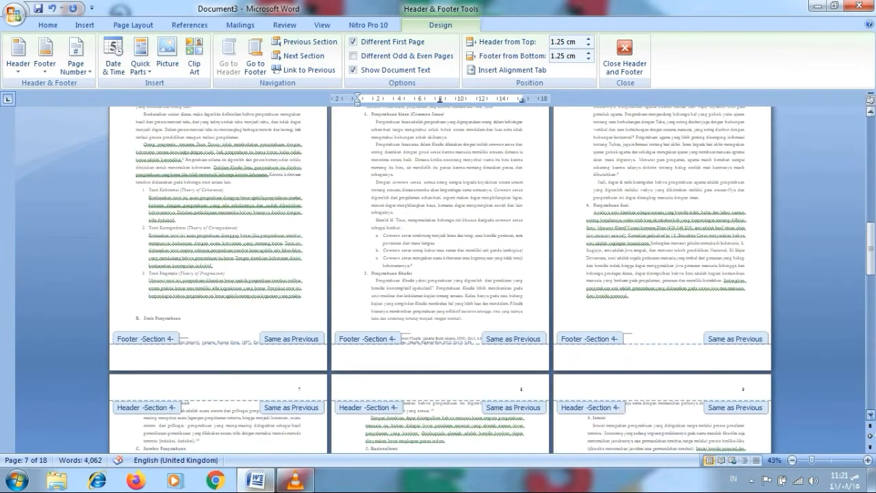
{"action": "scroll", "coordinate": [438, 281], "scroll_direction": "down", "scroll_amount": 6}
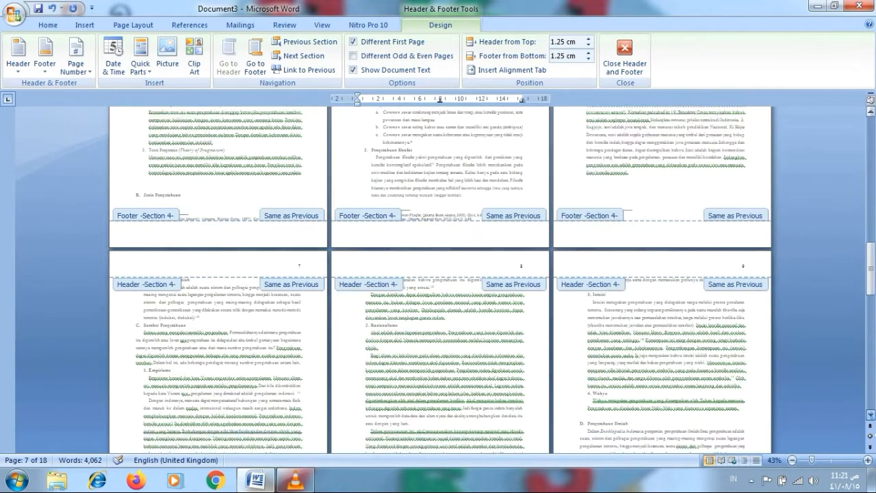
{"action": "scroll", "coordinate": [438, 281], "scroll_direction": "down", "scroll_amount": 6}
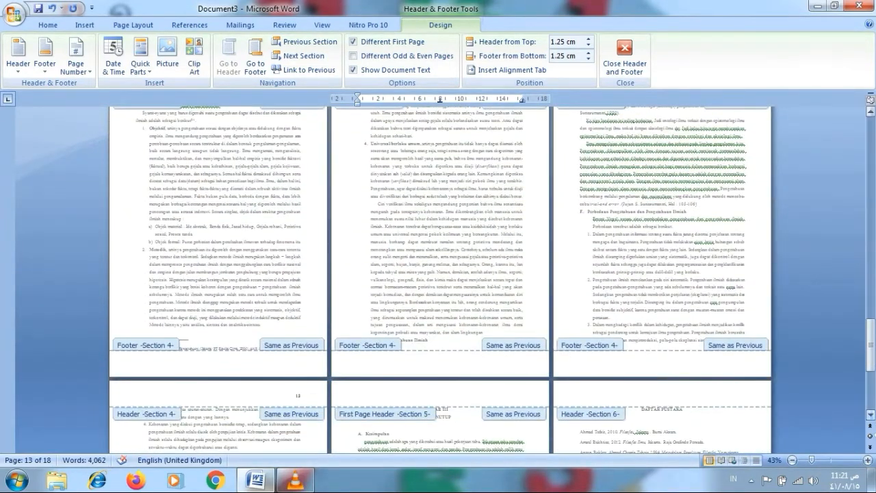
{"action": "scroll", "coordinate": [438, 281], "scroll_direction": "down", "scroll_amount": 6}
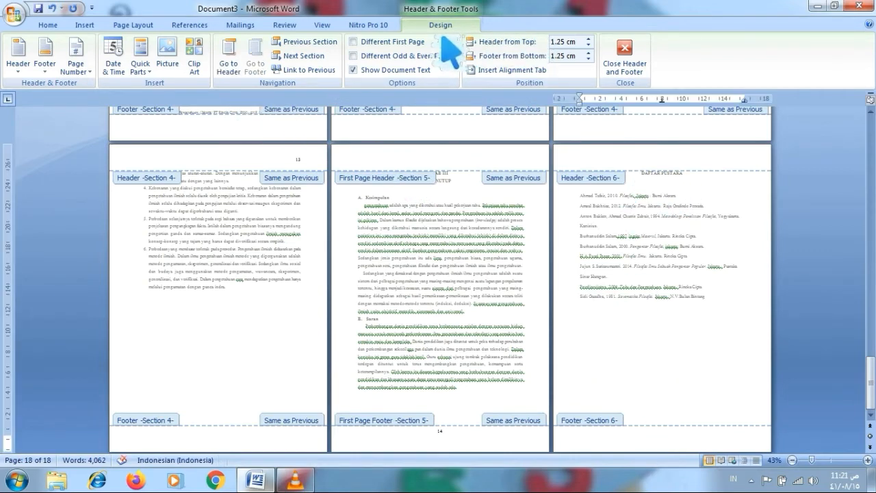
{"action": "left_click", "coordinate": [77, 67]}
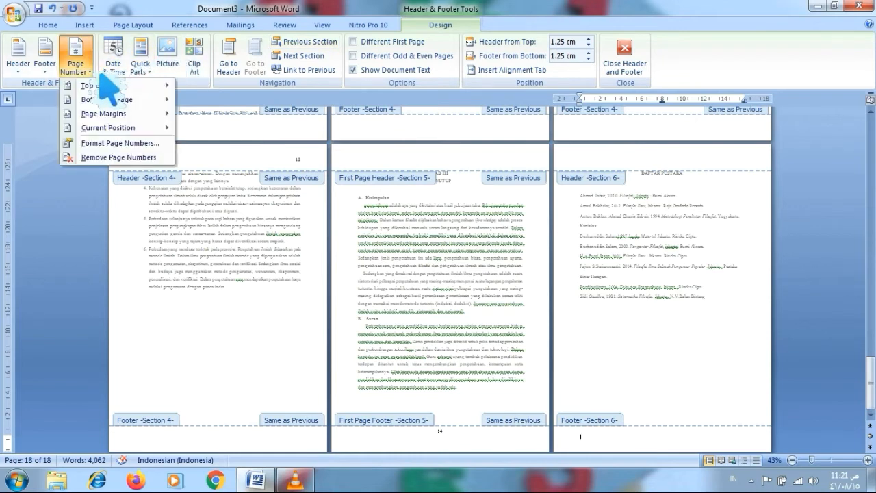
{"action": "mouse_move", "coordinate": [113, 101]}
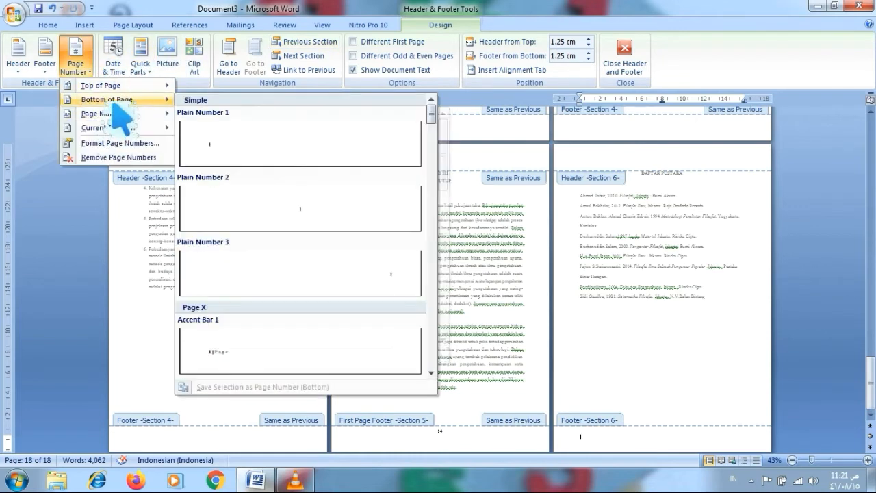
{"action": "left_click", "coordinate": [288, 223]}
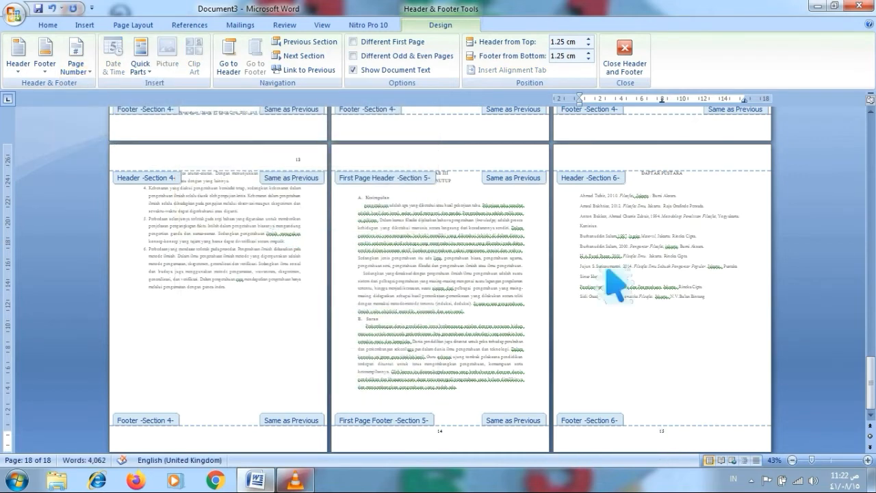
{"action": "left_click", "coordinate": [871, 382]}
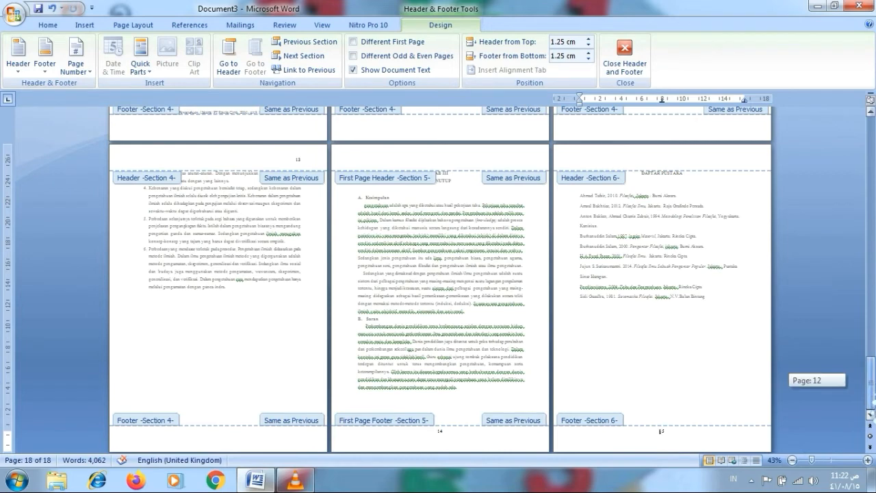
{"action": "double_click", "coordinate": [690, 339]}
- Check the page numbers at 100% zoom from the KATA PENGANTAR page through the chapters to the last page
{"action": "left_click_drag", "start_coordinate": [813, 460], "coordinate": [830, 461]}
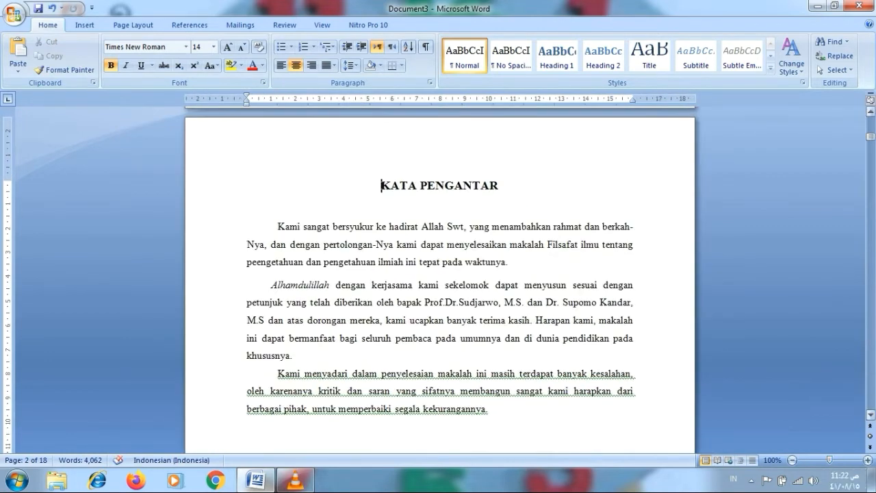
{"action": "mouse_move", "coordinate": [871, 139]}
{"action": "left_mouse_down"}
{"action": "mouse_move", "coordinate": [871, 122]}
{"action": "mouse_move", "coordinate": [872, 137]}
{"action": "left_mouse_up"}
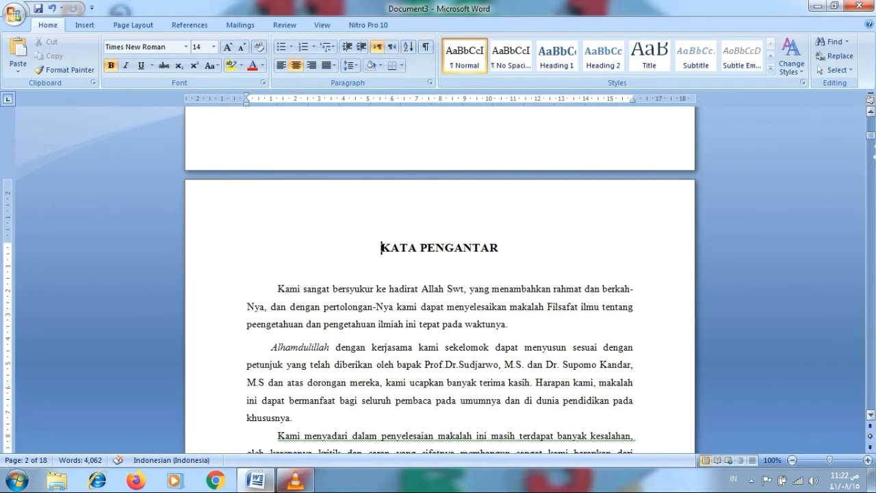
{"action": "scroll", "coordinate": [439, 282], "scroll_direction": "down", "scroll_amount": 20}
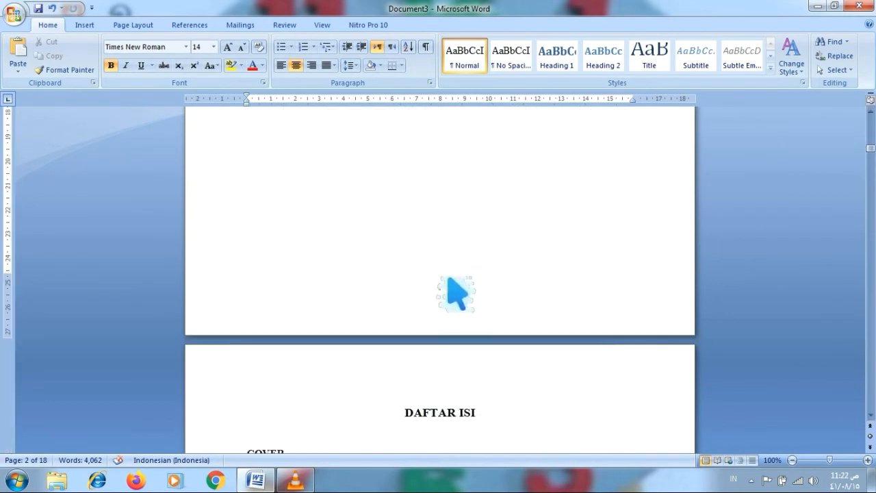
{"action": "left_click_drag", "start_coordinate": [871, 147], "coordinate": [871, 166]}
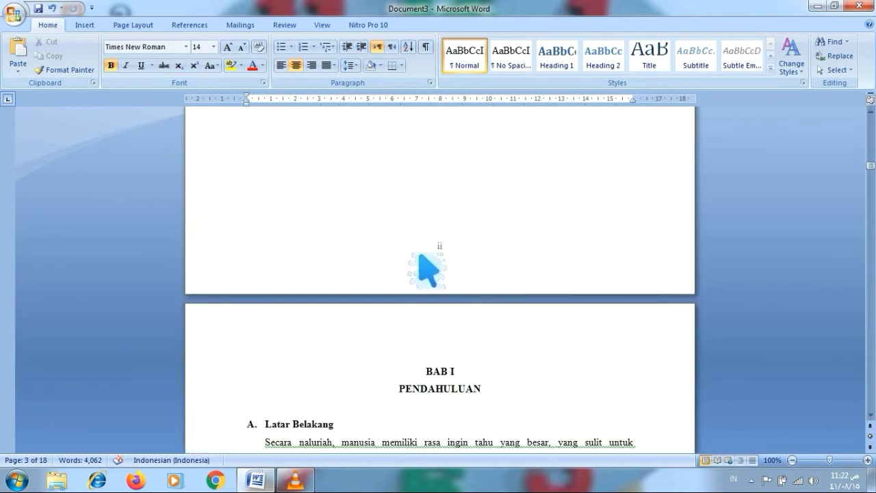
{"action": "left_click_drag", "start_coordinate": [871, 166], "coordinate": [871, 178]}
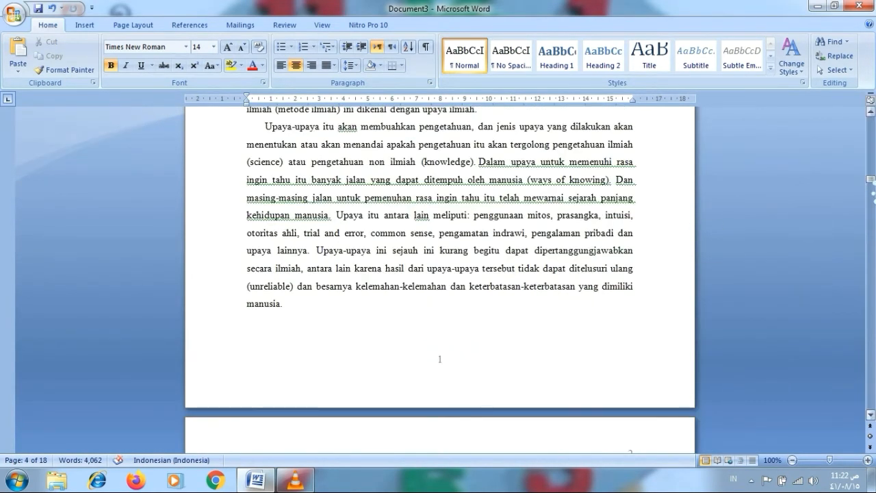
{"action": "left_click_drag", "start_coordinate": [871, 178], "coordinate": [871, 183]}
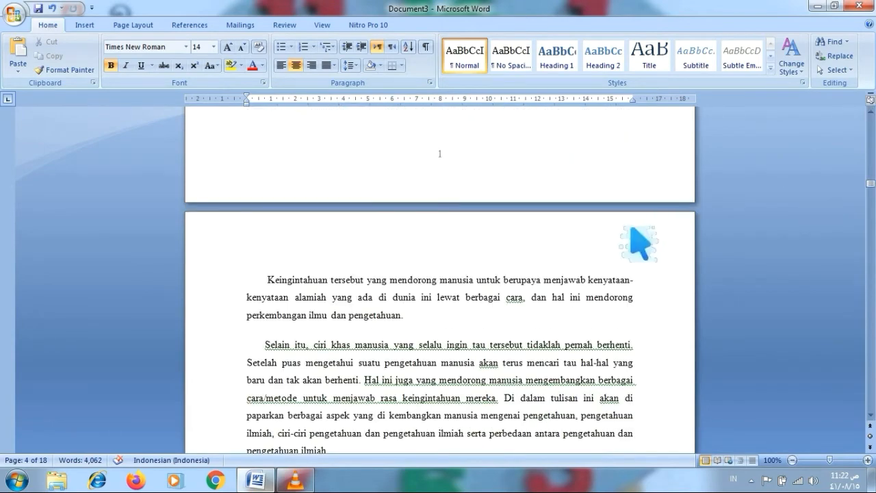
{"action": "left_click_drag", "start_coordinate": [871, 183], "coordinate": [871, 211]}
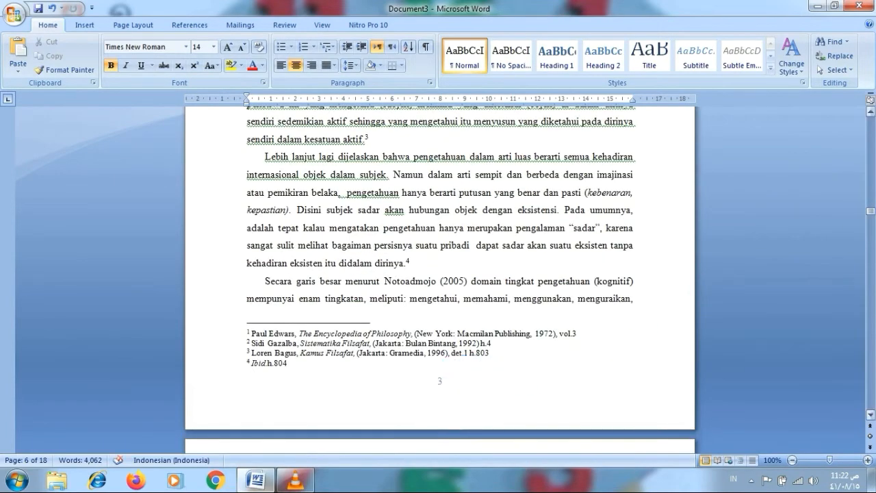
{"action": "left_click_drag", "start_coordinate": [871, 210], "coordinate": [870, 218]}
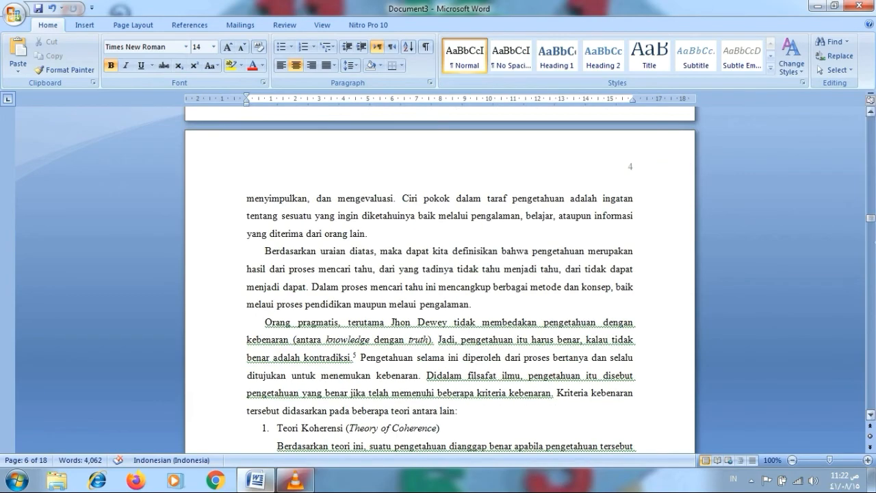
{"action": "left_click_drag", "start_coordinate": [871, 218], "coordinate": [871, 385]}
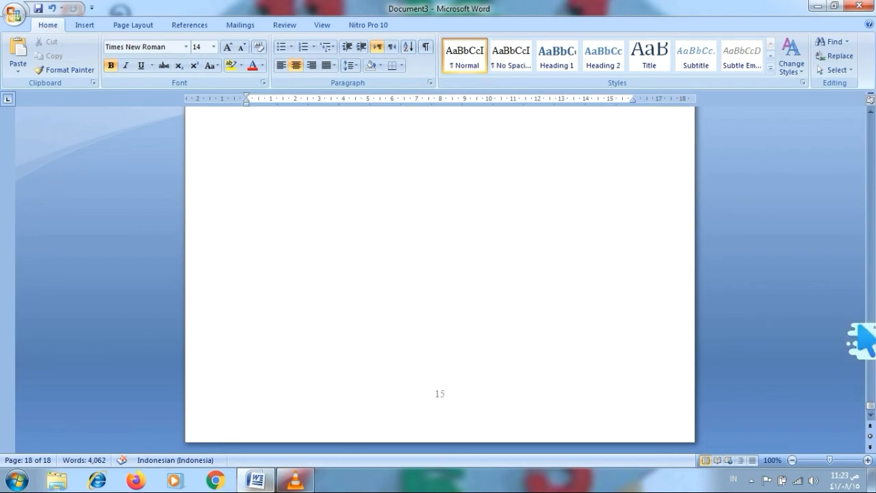
{"action": "left_click_drag", "start_coordinate": [830, 460], "coordinate": [809, 460]}
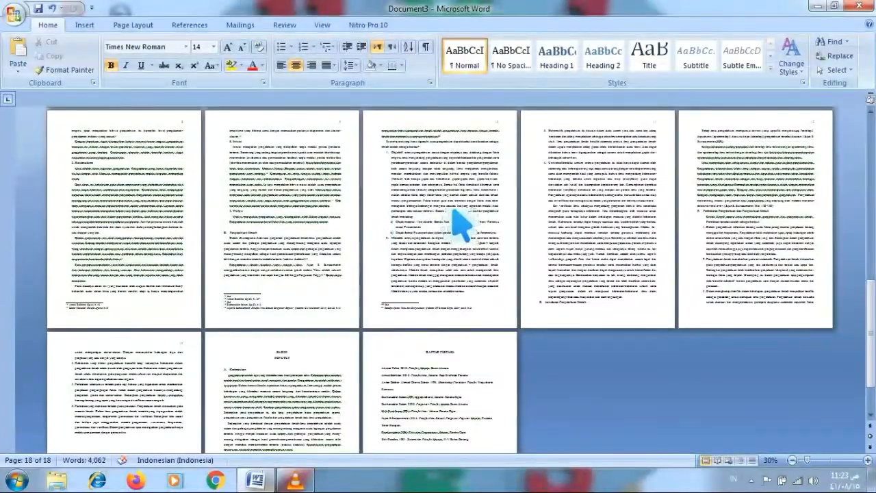